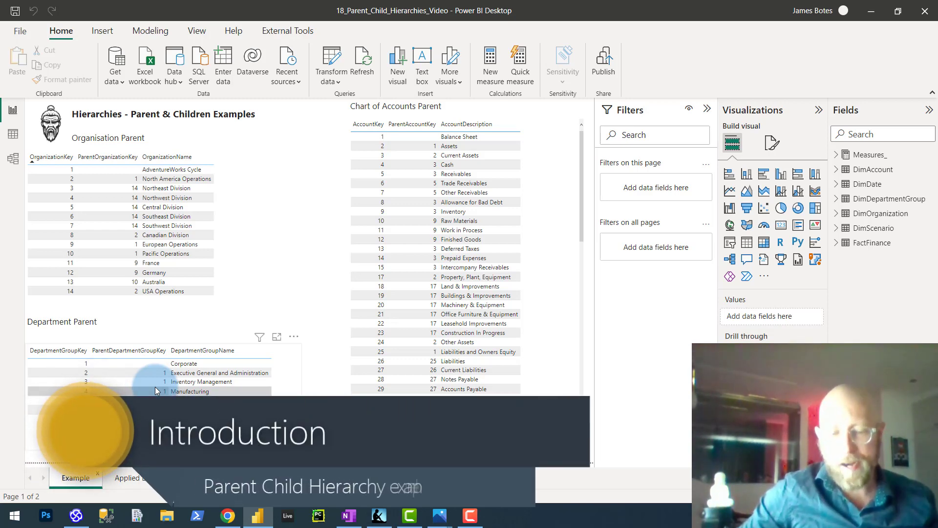
Show organisation structure.png in Photos, then switch to chart of accounts.png.
{"action": "key", "text": "alt+Tab"}
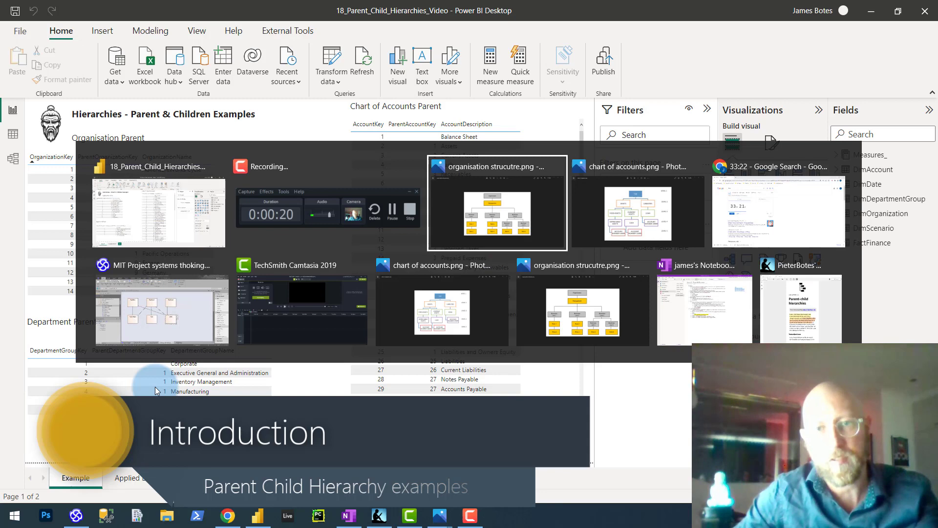
{"action": "key", "text": "alt+Tab"}
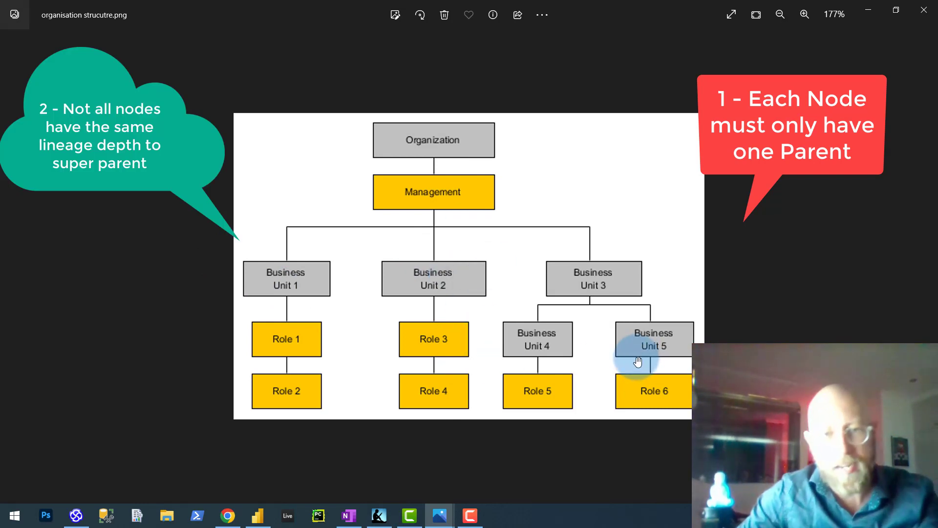
{"action": "key", "text": "alt+Tab"}
{"action": "key", "text": "alt+Tab"}
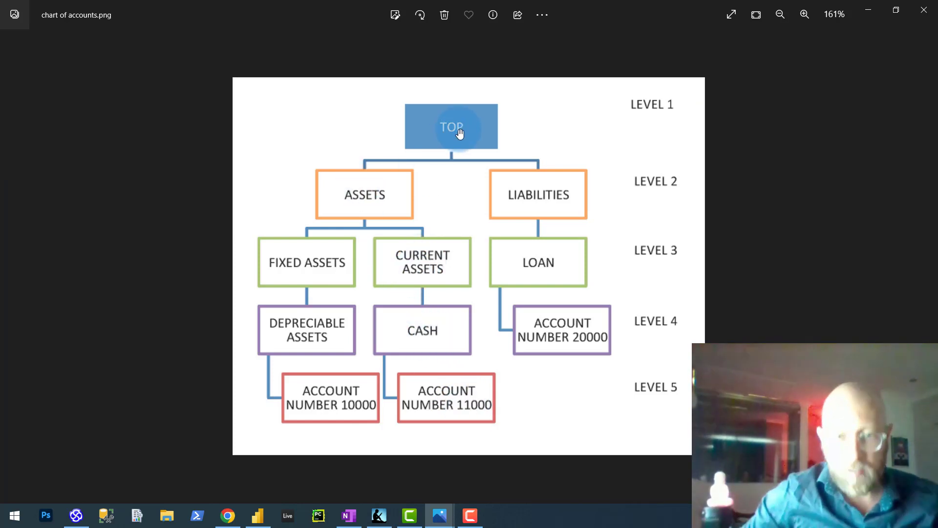
{"action": "key", "text": "alt+Tab"}
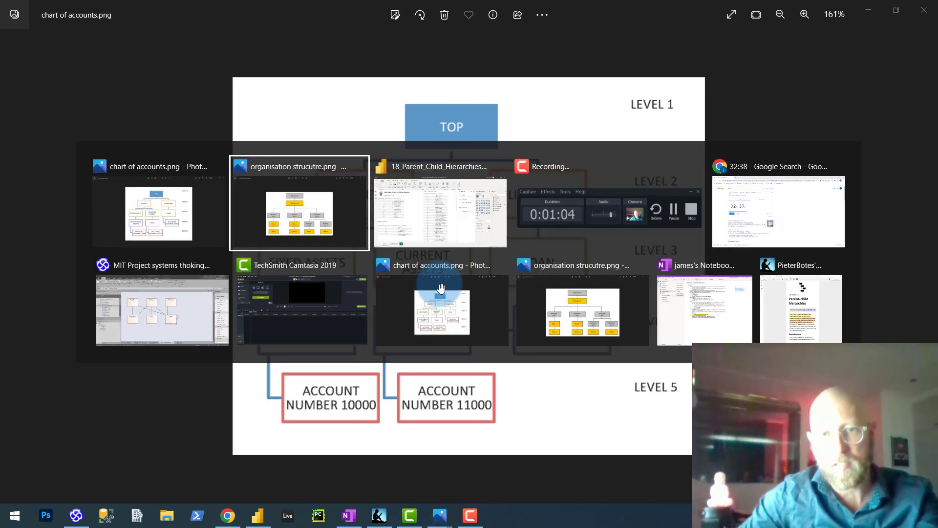
In Enterprise Architect's Legit Parent diagram, trace File XYZ.py up through Folder 1 and Folder 3 to C Drive.
{"action": "key", "text": "alt+Tab"}
{"action": "key", "text": "alt+Tab"}
{"action": "key", "text": "alt+Tab"}
{"action": "key", "text": "alt+Tab"}
{"action": "key", "text": "alt+Tab"}
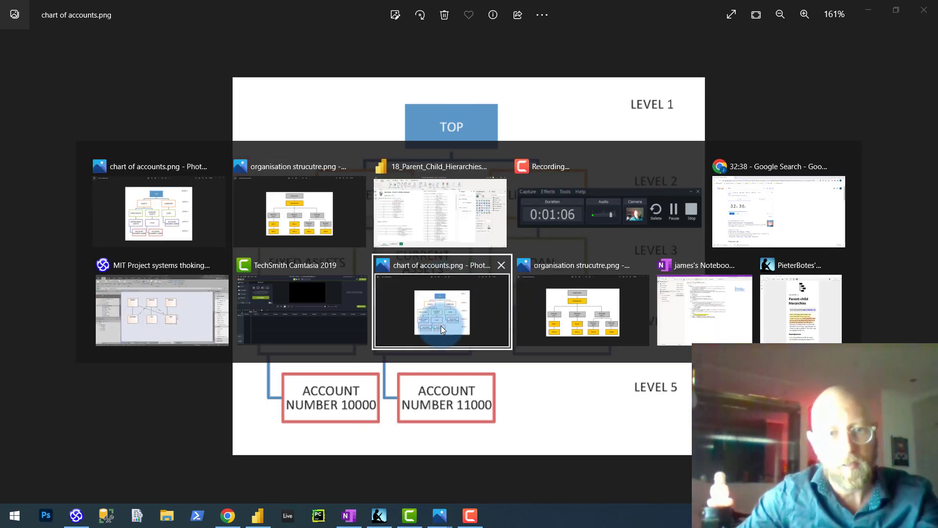
{"action": "left_click", "coordinate": [167, 307]}
{"action": "left_click", "coordinate": [322, 476]}
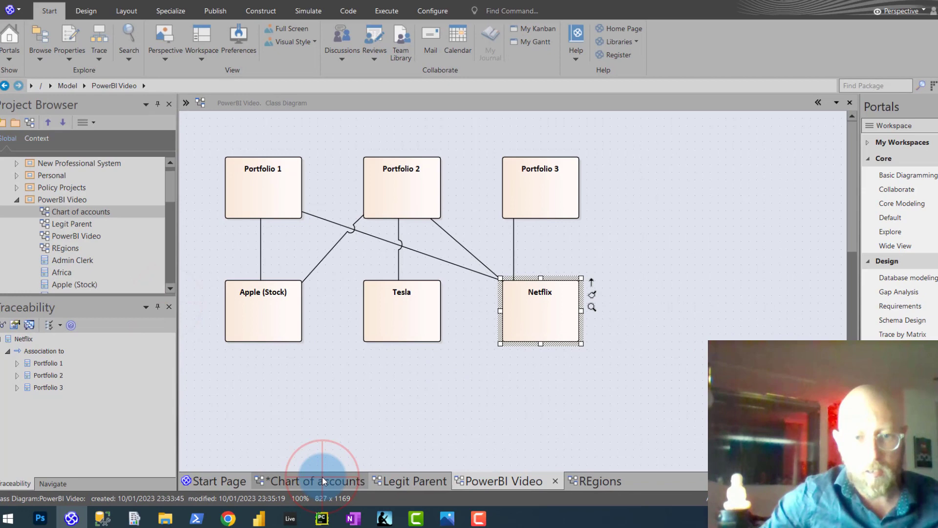
{"action": "left_click", "coordinate": [408, 478]}
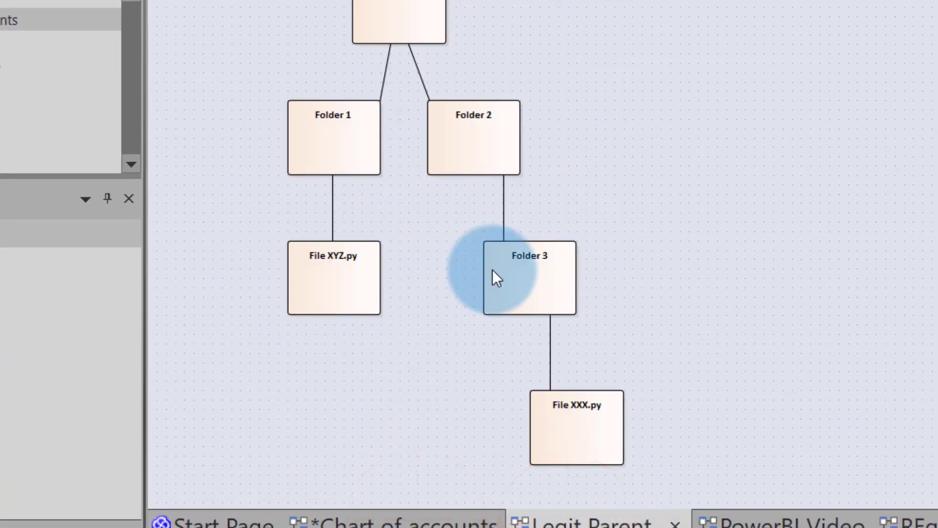
{"action": "left_click", "coordinate": [338, 282]}
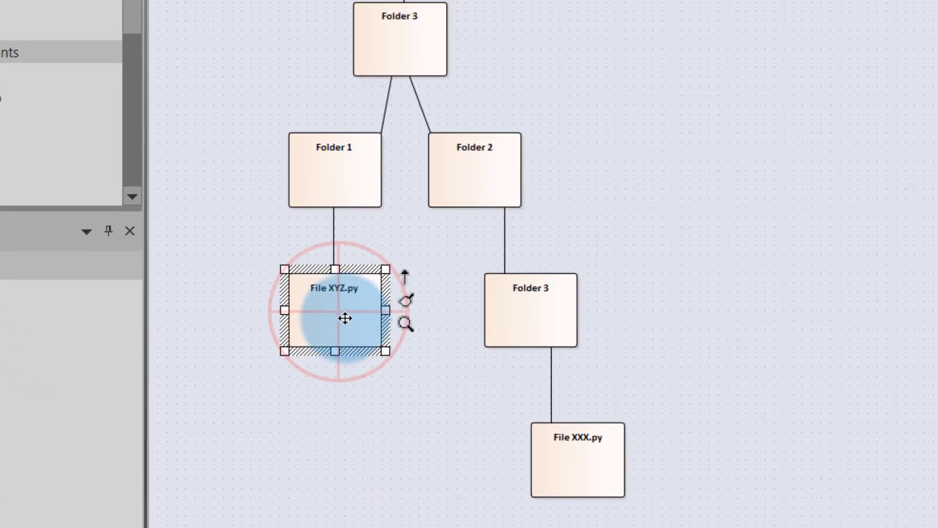
{"action": "left_click", "coordinate": [335, 342]}
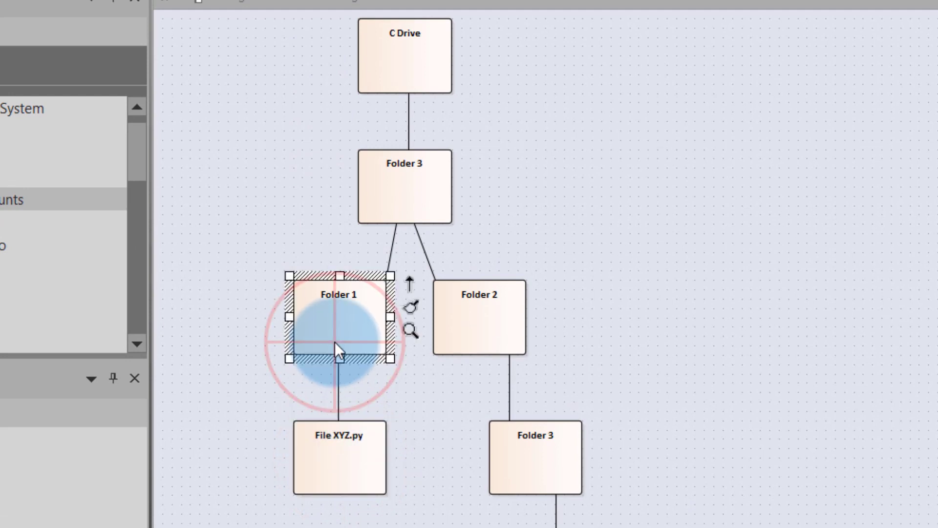
{"action": "left_click", "coordinate": [403, 210]}
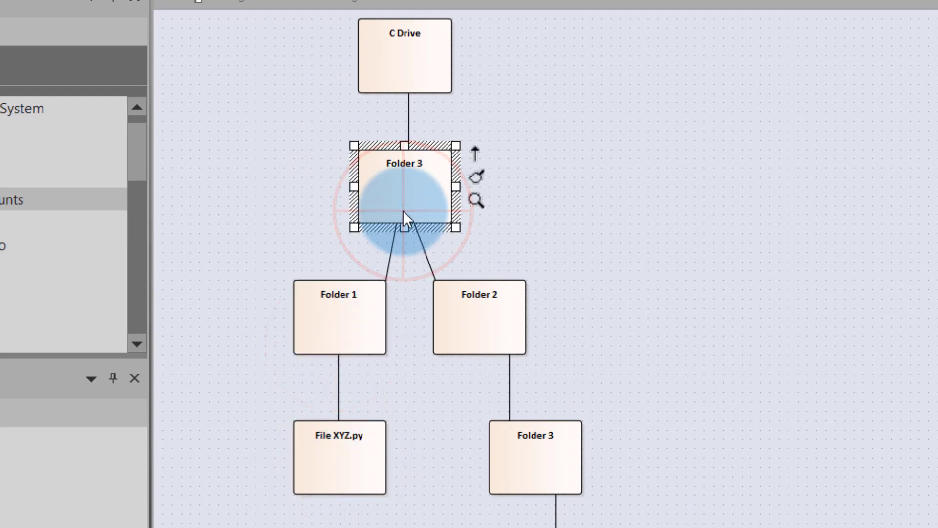
{"action": "left_click", "coordinate": [407, 64]}
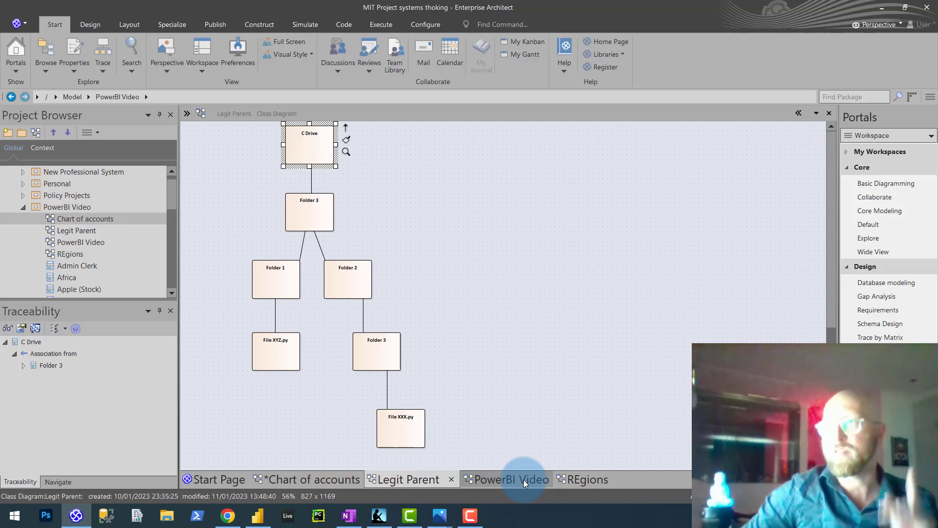
In the PowerBI Video diagram, select the Netflix, Tesla and Apple (Stock) nodes in turn.
{"action": "left_click", "coordinate": [524, 479]}
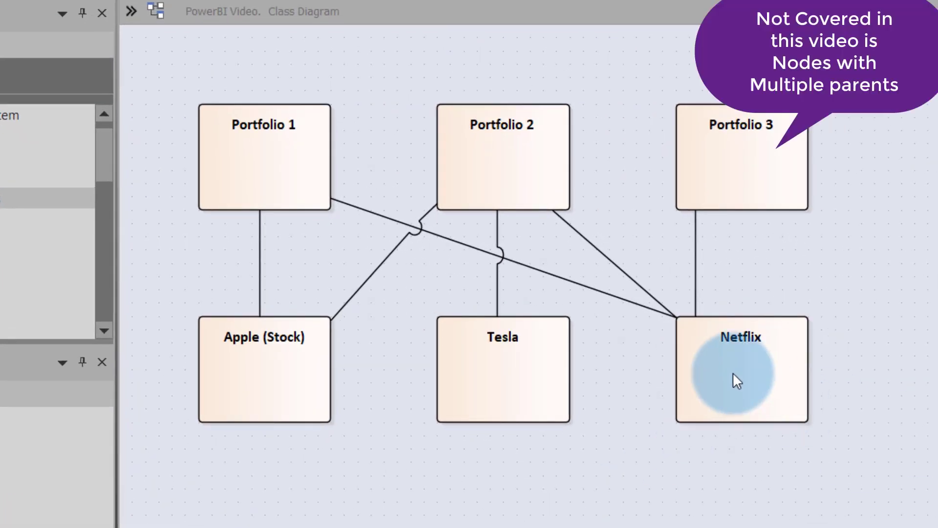
{"action": "left_click", "coordinate": [735, 380]}
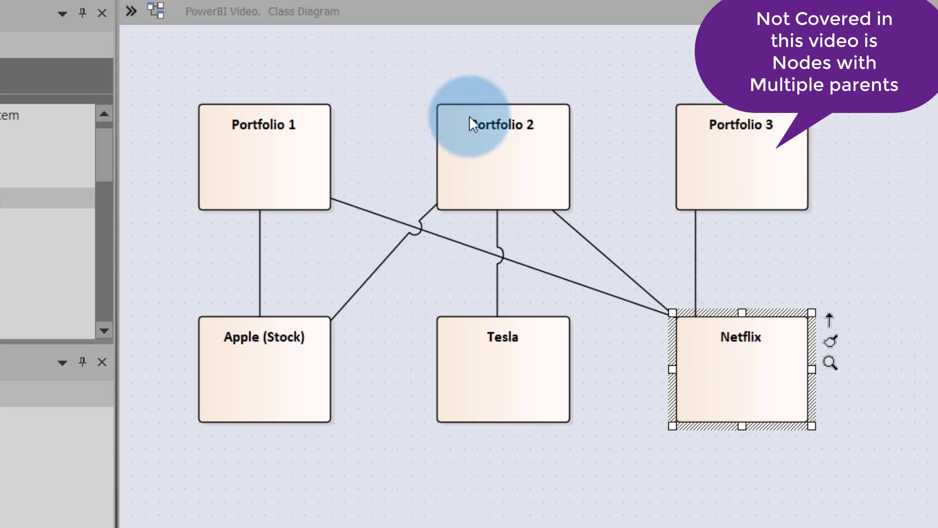
{"action": "left_click", "coordinate": [633, 372]}
{"action": "left_click", "coordinate": [738, 364]}
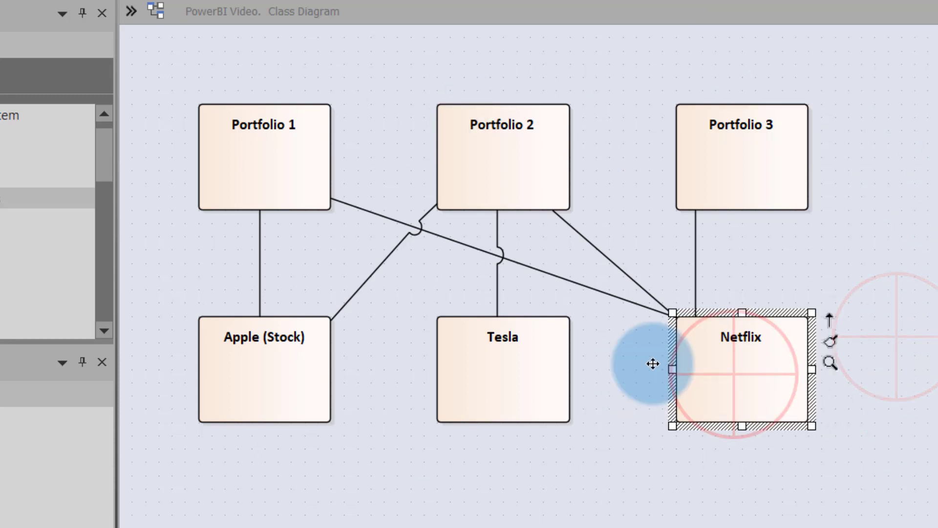
{"action": "left_click", "coordinate": [537, 369]}
{"action": "left_click", "coordinate": [269, 368]}
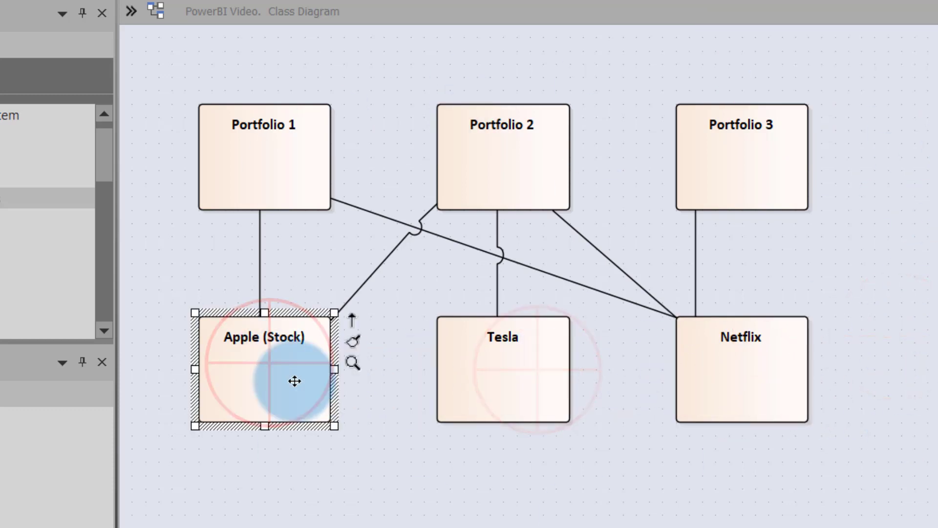
{"action": "left_click", "coordinate": [673, 464]}
{"action": "left_click", "coordinate": [737, 364]}
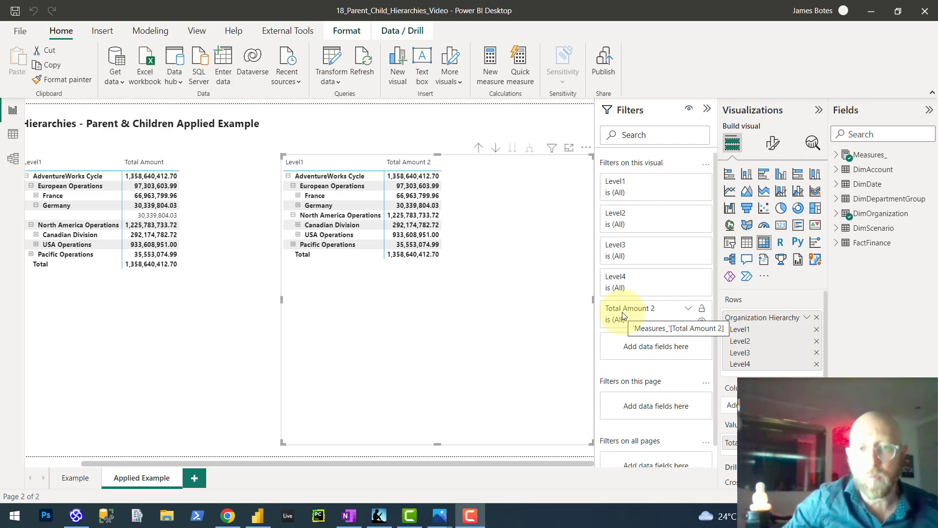
Collapse and re-expand AdventureWorks Cycle, then drill North America to Canadian Division and USA Operations.
{"action": "left_click", "coordinate": [342, 139]}
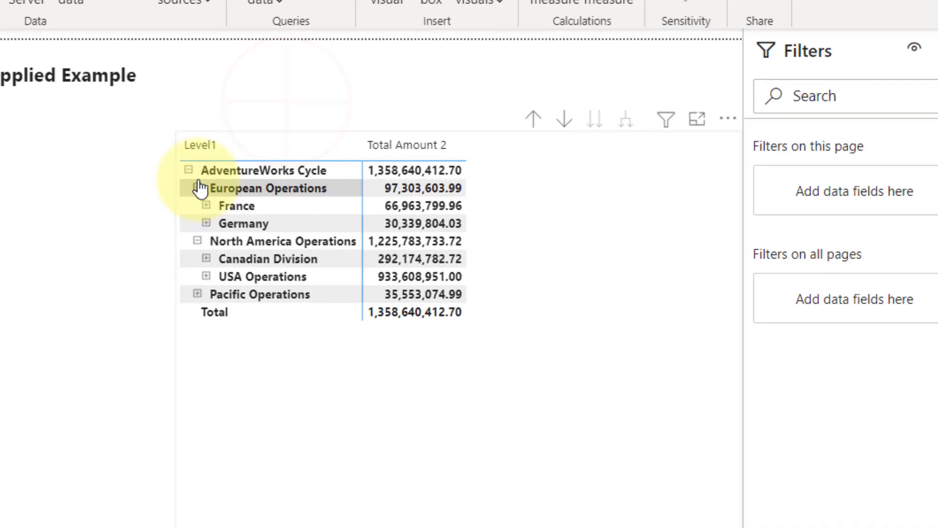
{"action": "left_click", "coordinate": [288, 176]}
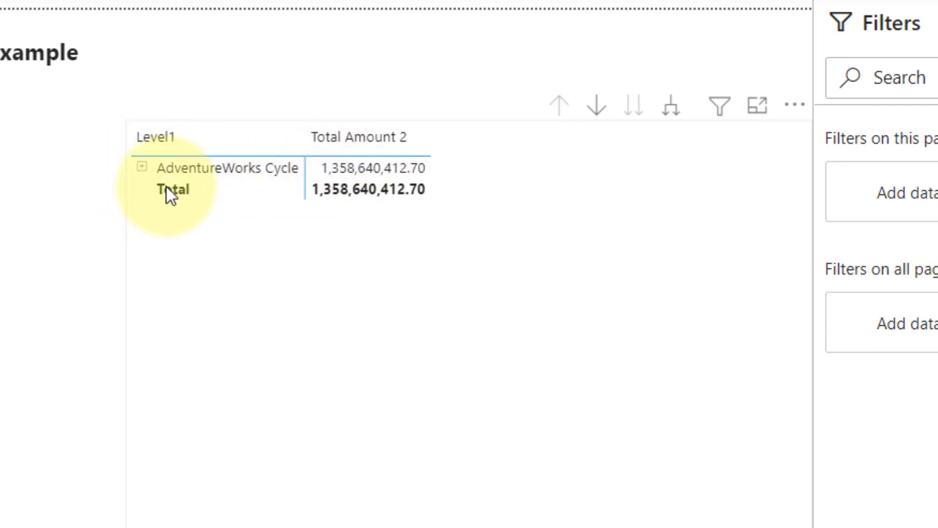
{"action": "left_click", "coordinate": [142, 168]}
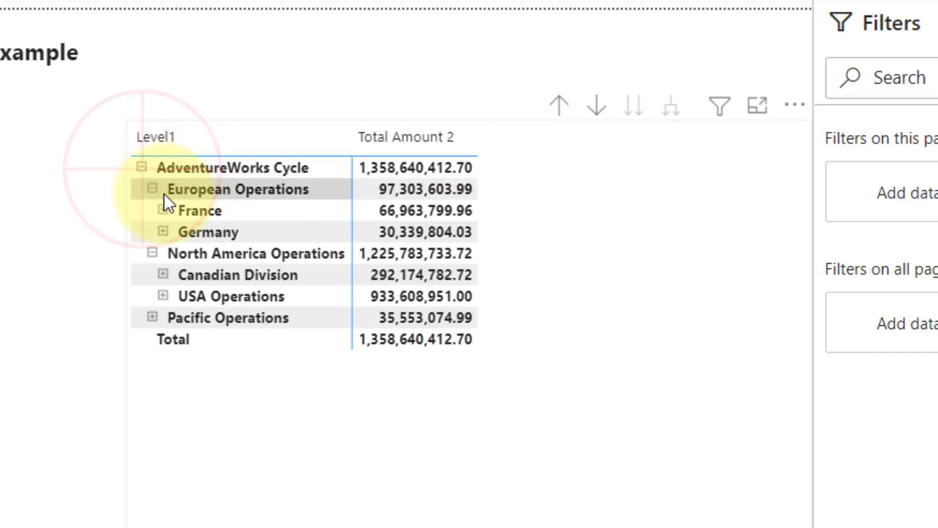
{"action": "left_click", "coordinate": [153, 189]}
{"action": "left_click", "coordinate": [153, 211]}
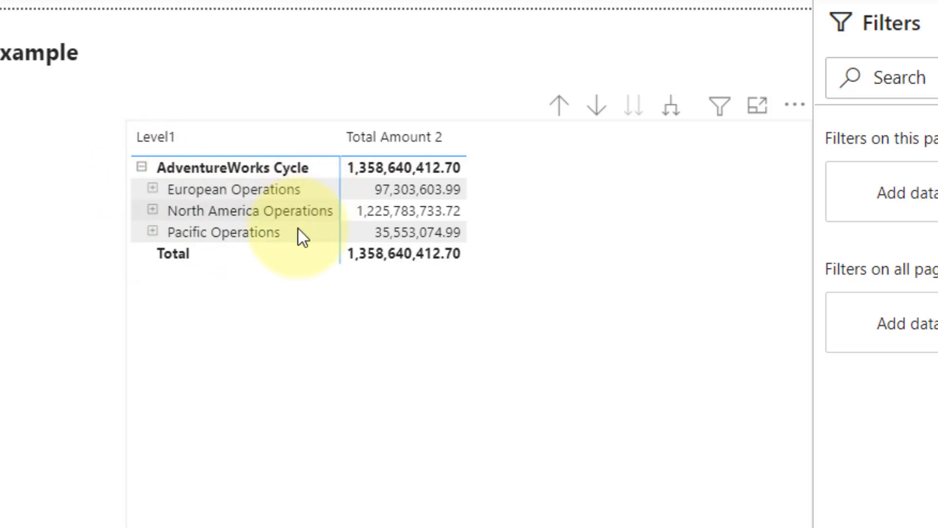
{"action": "left_click", "coordinate": [152, 211]}
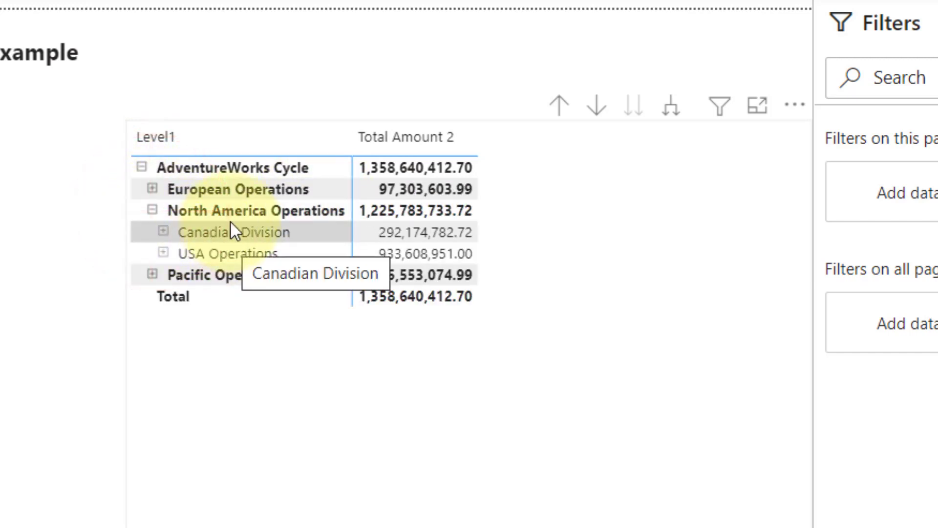
{"action": "left_click", "coordinate": [163, 231]}
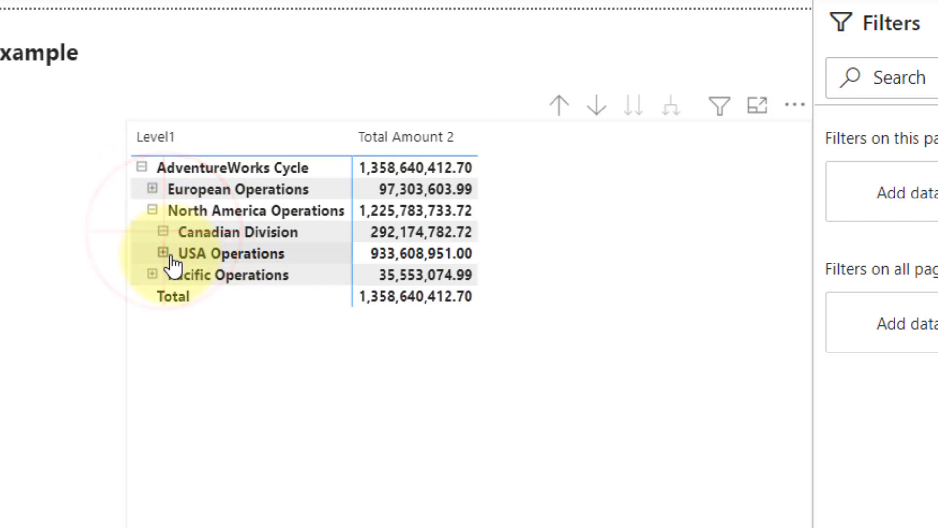
{"action": "left_click", "coordinate": [164, 253]}
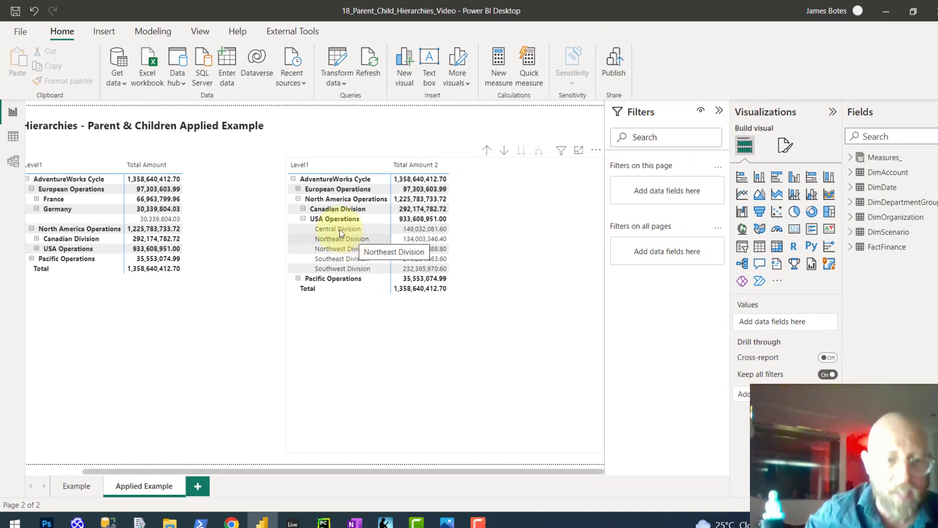
Open the model diagram from the Example page and shift DimOrganization slightly left.
{"action": "left_click", "coordinate": [79, 486]}
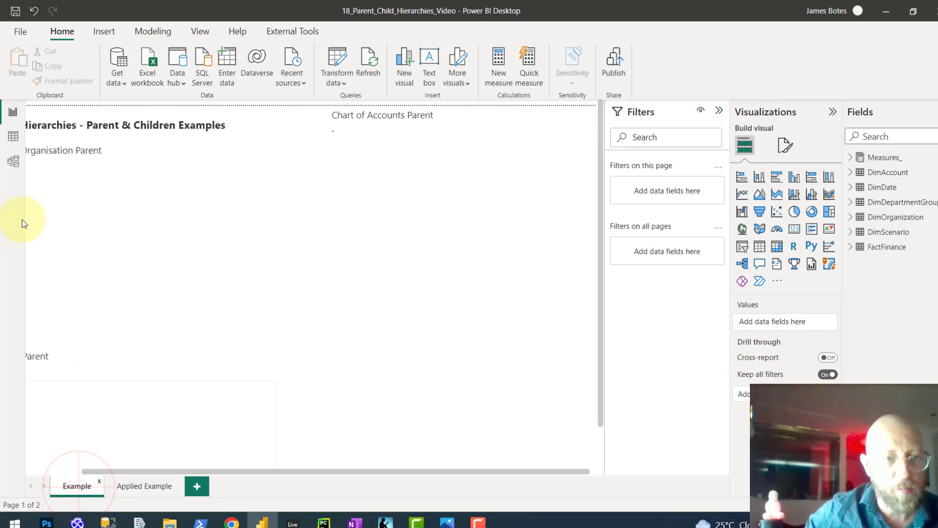
{"action": "left_click", "coordinate": [13, 162]}
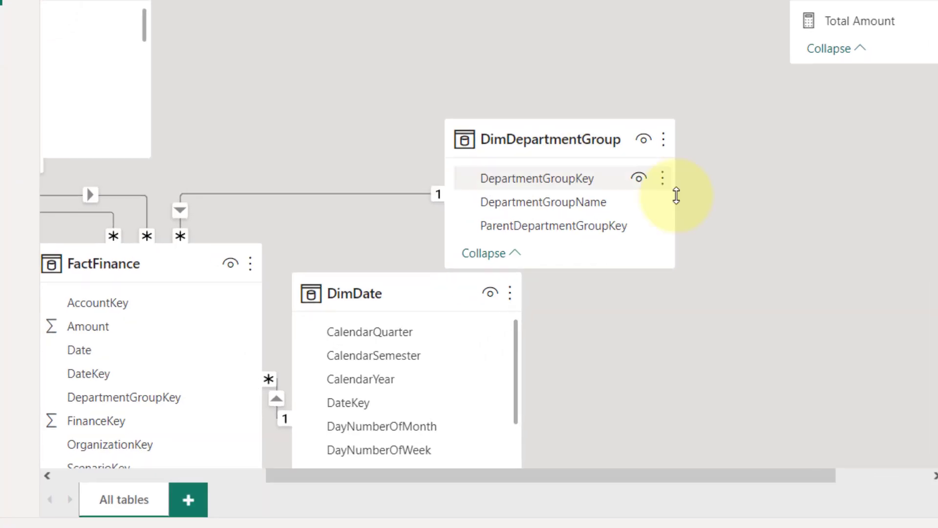
{"action": "left_click_drag", "start_coordinate": [715, 308], "coordinate": [934, 136]}
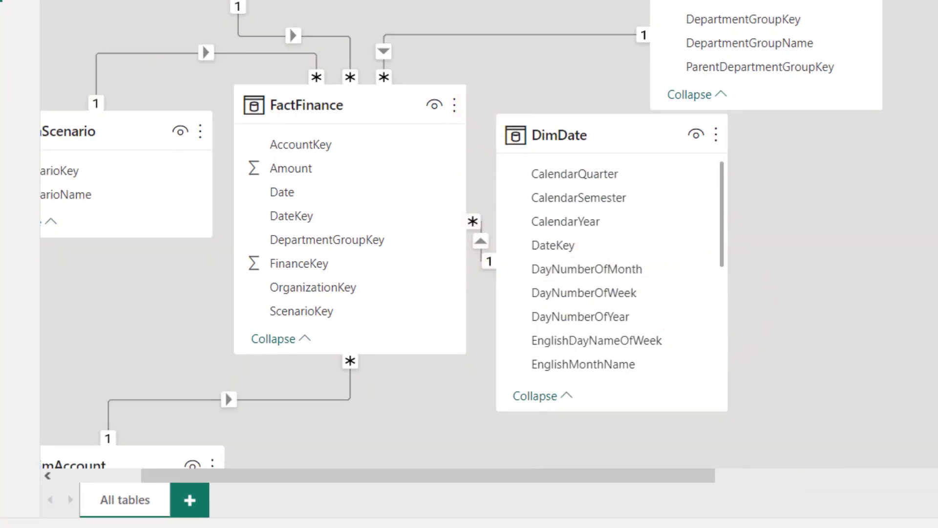
{"action": "left_click", "coordinate": [486, 81]}
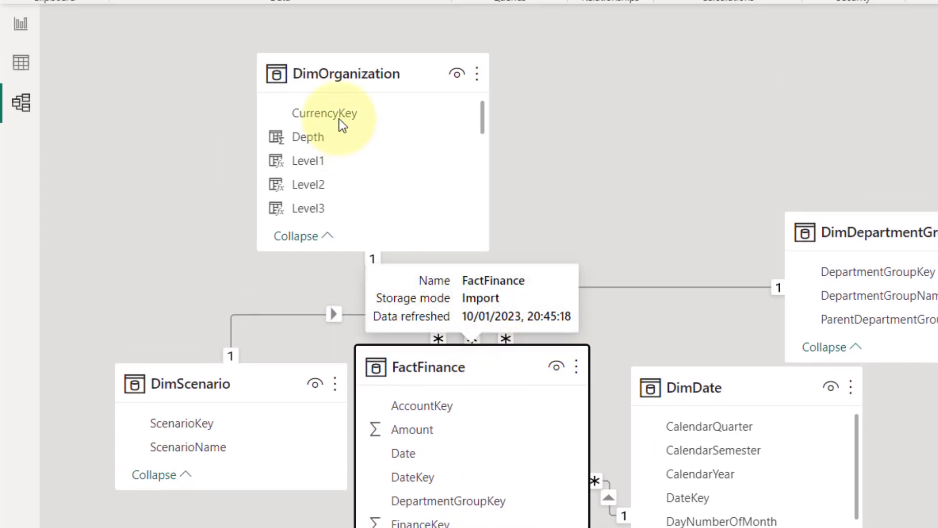
{"action": "left_click", "coordinate": [350, 77]}
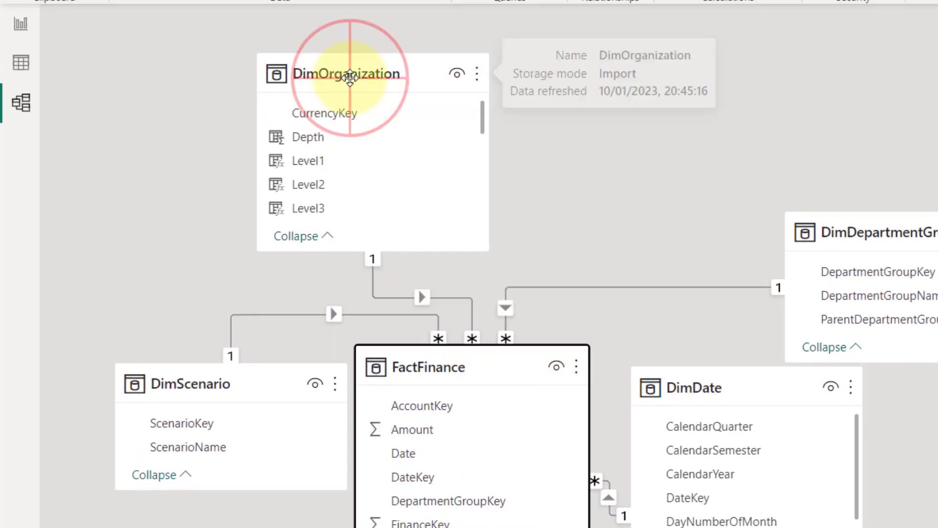
{"action": "left_click_drag", "start_coordinate": [350, 77], "coordinate": [308, 77]}
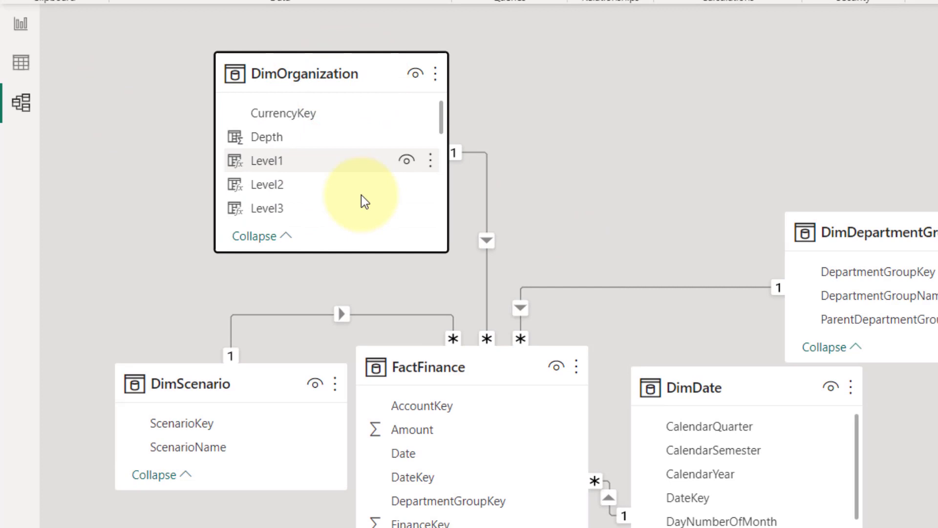
Move DimDepartmentGroup, DimDate and DimAccount closer to FactFinance, then return to Report view.
{"action": "left_click_drag", "start_coordinate": [904, 230], "coordinate": [739, 119]}
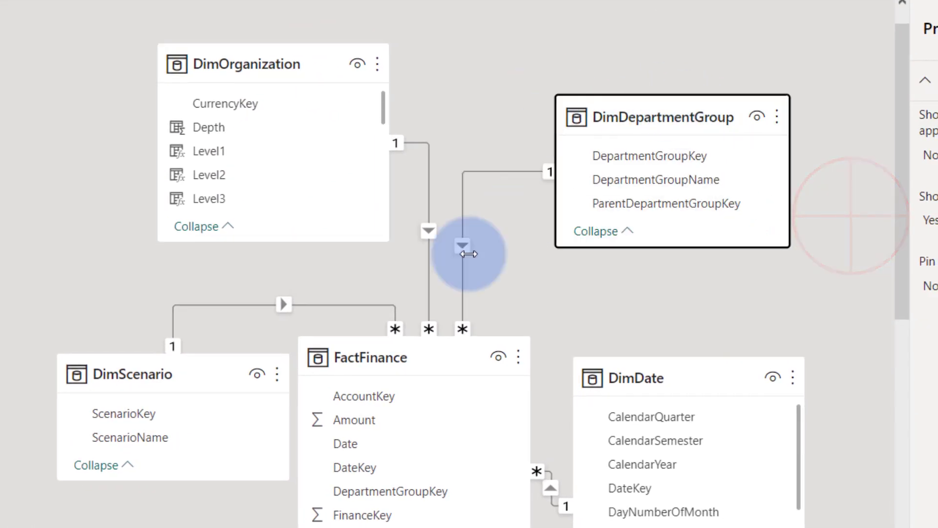
{"action": "scroll", "coordinate": [603, 293], "scroll_direction": "down", "scroll_amount": 3}
{"action": "left_click_drag", "start_coordinate": [667, 200], "coordinate": [682, 133]}
{"action": "scroll", "coordinate": [576, 257], "scroll_direction": "down", "scroll_amount": 2}
{"action": "left_click", "coordinate": [163, 449]}
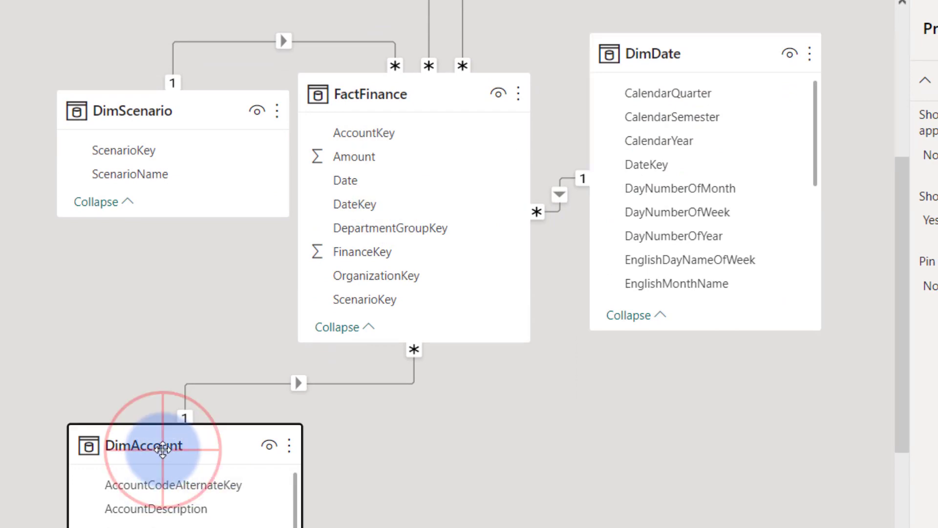
{"action": "left_click_drag", "start_coordinate": [163, 448], "coordinate": [151, 404]}
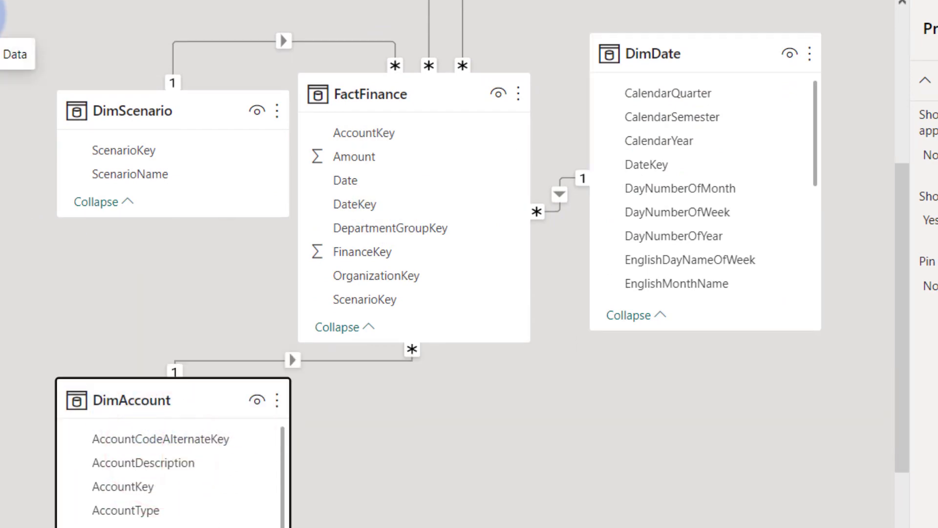
{"action": "left_click", "coordinate": [1, 14]}
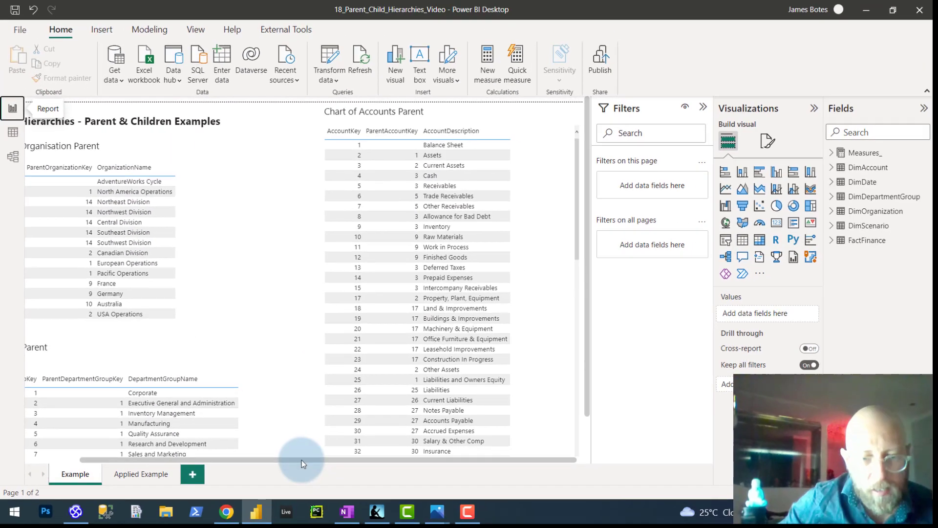
{"action": "left_click_drag", "start_coordinate": [296, 459], "coordinate": [57, 434]}
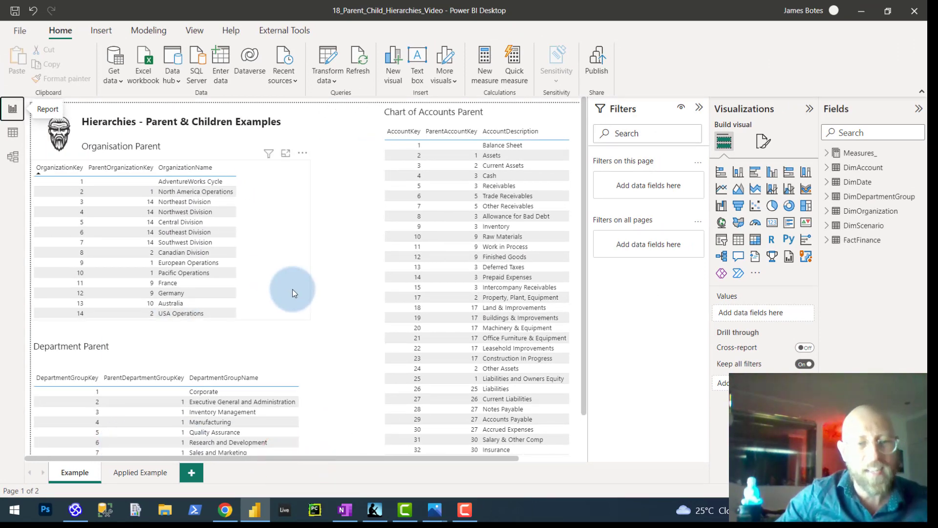
{"action": "scroll", "coordinate": [292, 266], "scroll_direction": "up", "scroll_amount": 3, "text": "ctrl"}
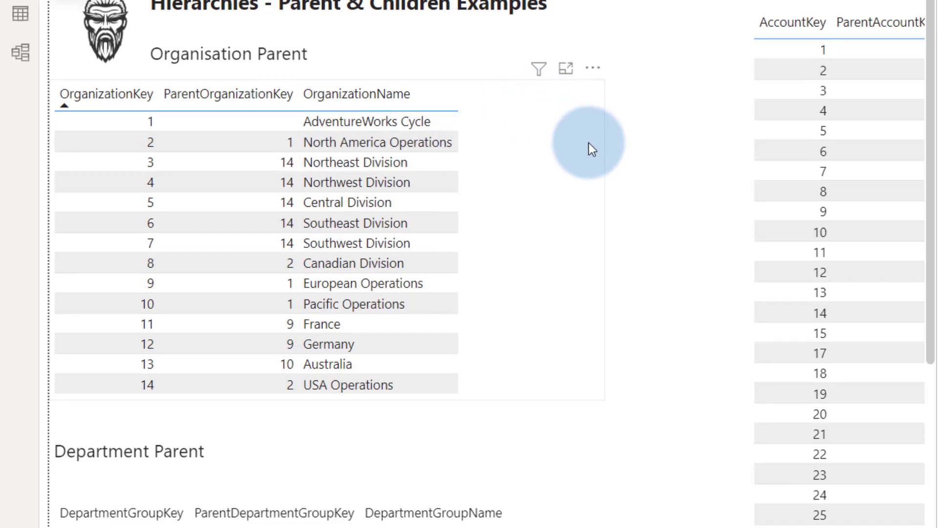
{"action": "scroll", "coordinate": [596, 122], "scroll_direction": "down", "scroll_amount": 3}
{"action": "scroll", "coordinate": [601, 91], "scroll_direction": "up", "scroll_amount": 2}
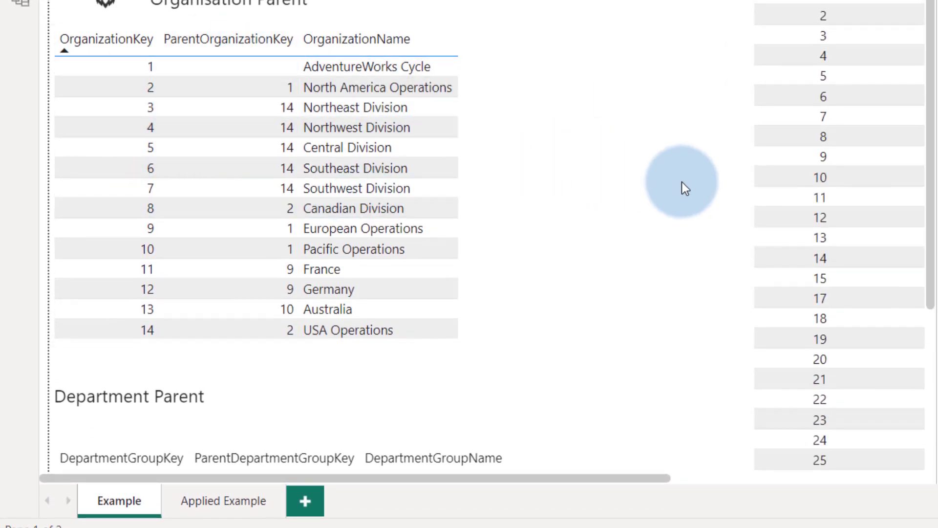
{"action": "scroll", "coordinate": [685, 132], "scroll_direction": "down", "scroll_amount": 4}
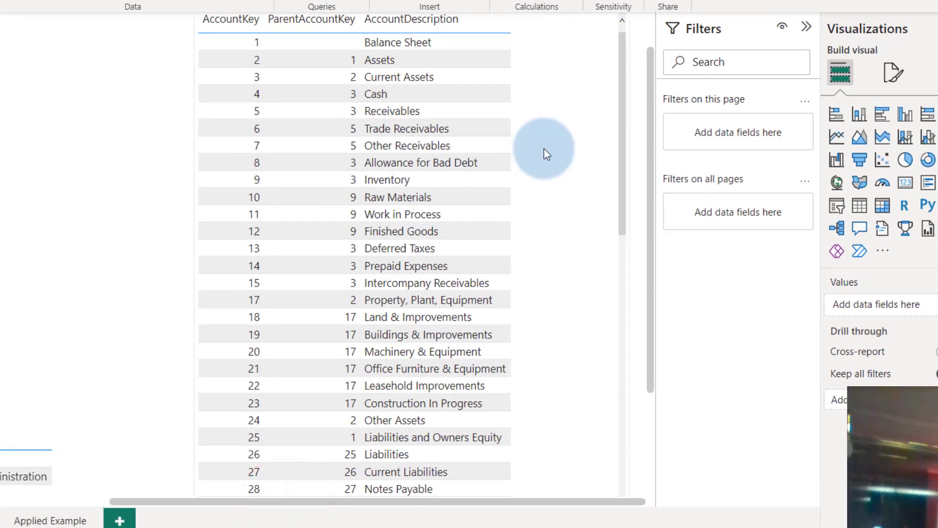
{"action": "scroll", "coordinate": [537, 139], "scroll_direction": "up", "scroll_amount": 2}
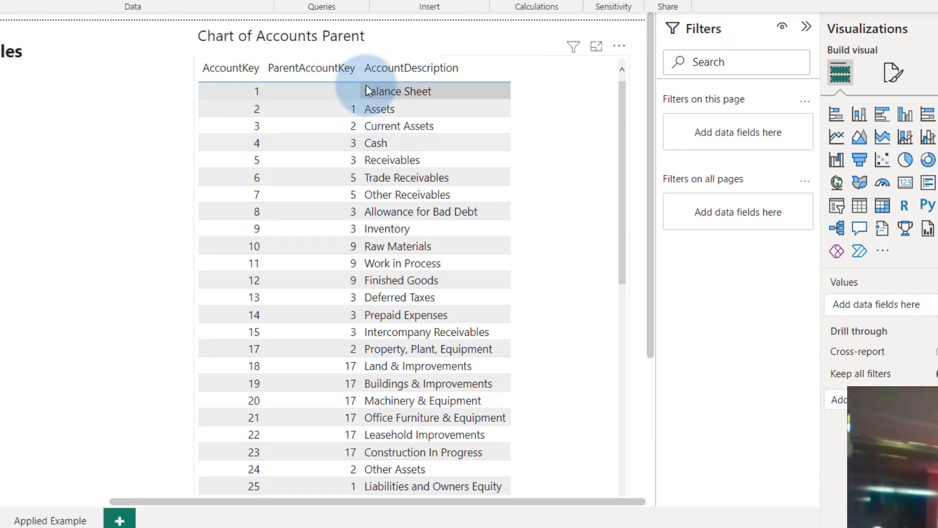
{"action": "scroll", "coordinate": [372, 344], "scroll_direction": "down", "scroll_amount": 9}
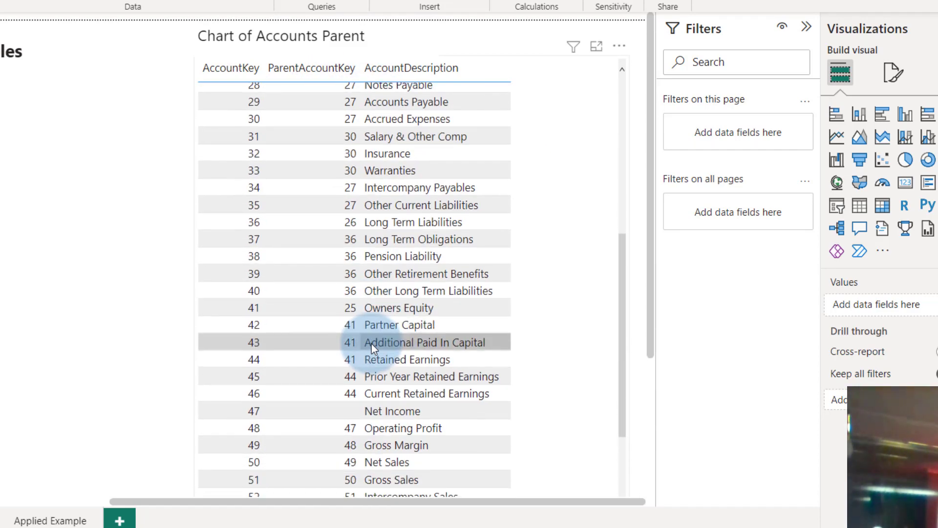
{"action": "scroll", "coordinate": [371, 344], "scroll_direction": "up", "scroll_amount": 9}
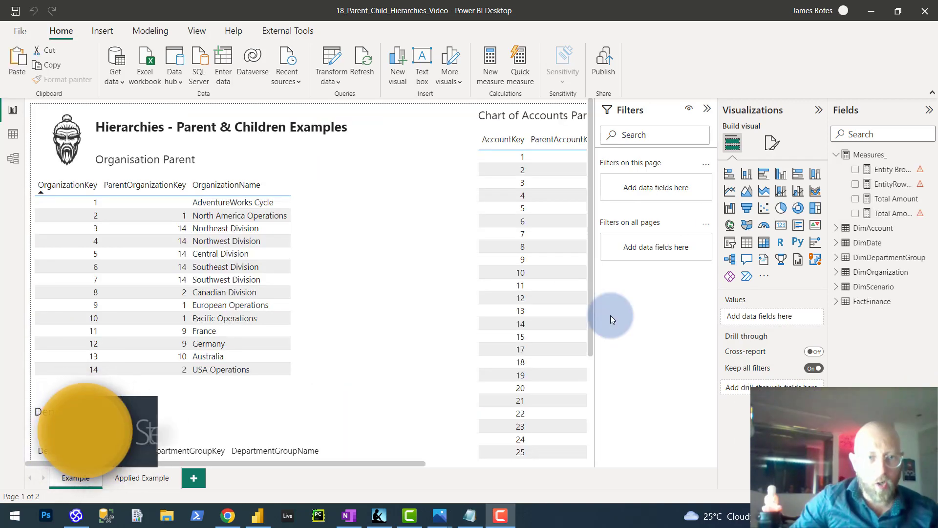
Add an Organization Path column = PATH(DimOrganization[OrganizationKey], DimOrganization[ParentOrganizationKey]).
{"action": "left_click", "coordinate": [10, 139]}
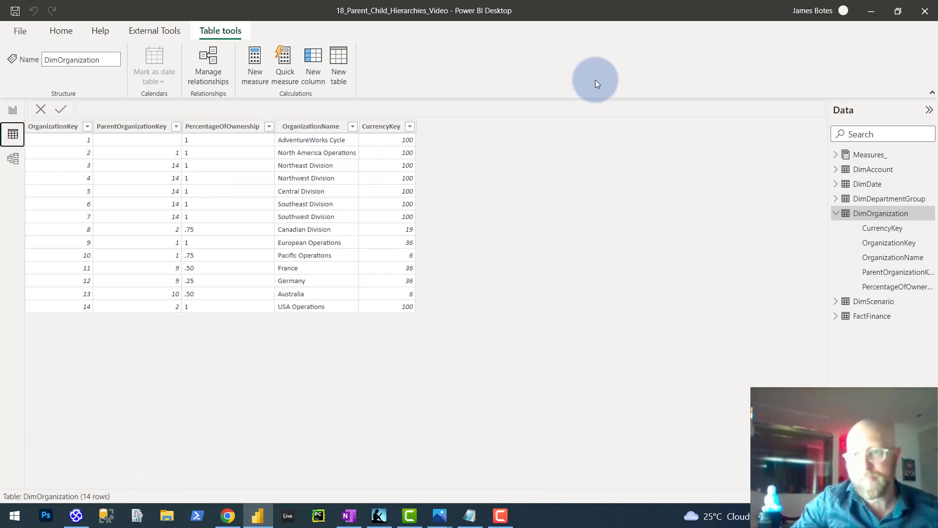
{"action": "left_click", "coordinate": [921, 213]}
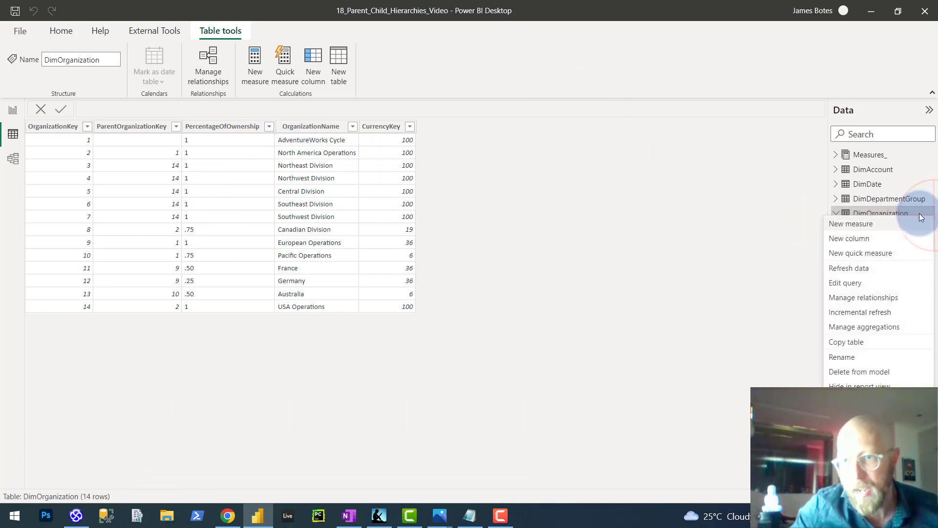
{"action": "key", "text": "Escape"}
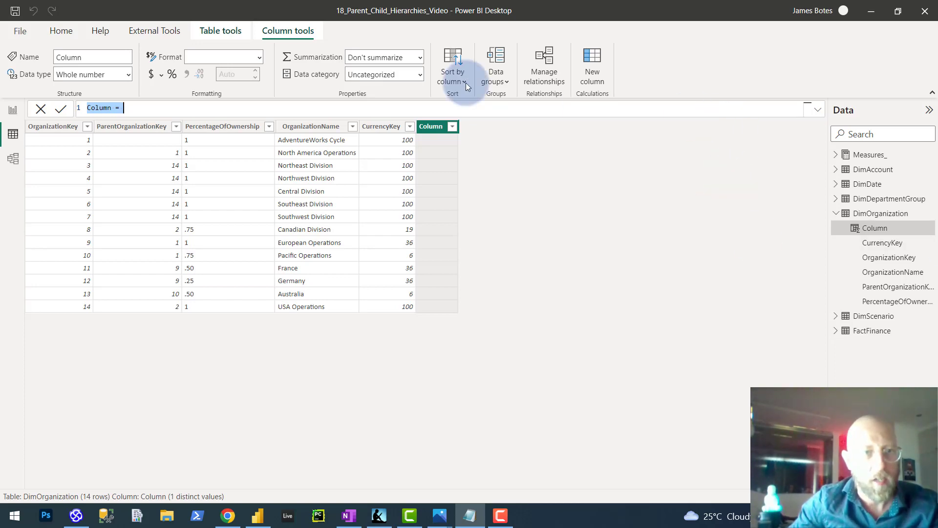
{"action": "left_click_drag", "start_coordinate": [142, 108], "coordinate": [77, 100]}
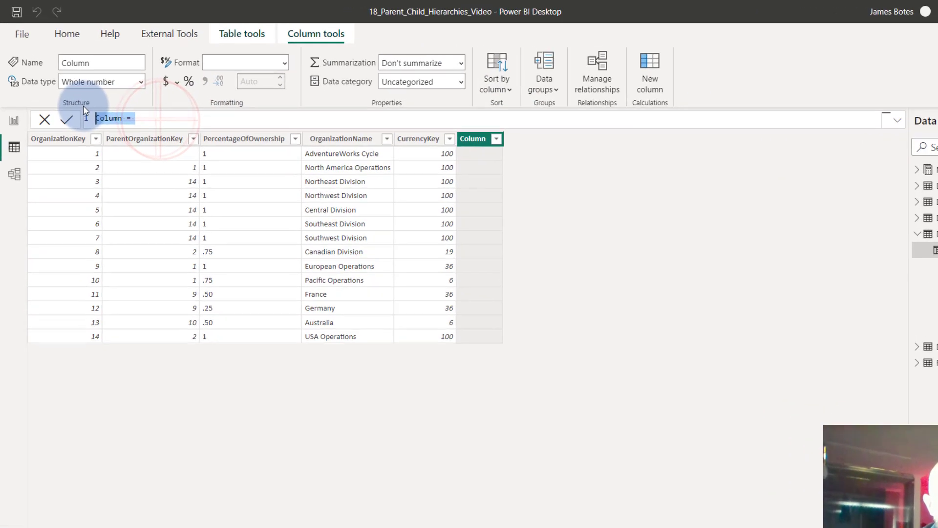
{"action": "type", "text": "Organization Path = PATH(DimOrganization[OrganizationKey], DimOrganization[ParentOrganizationKey])"}
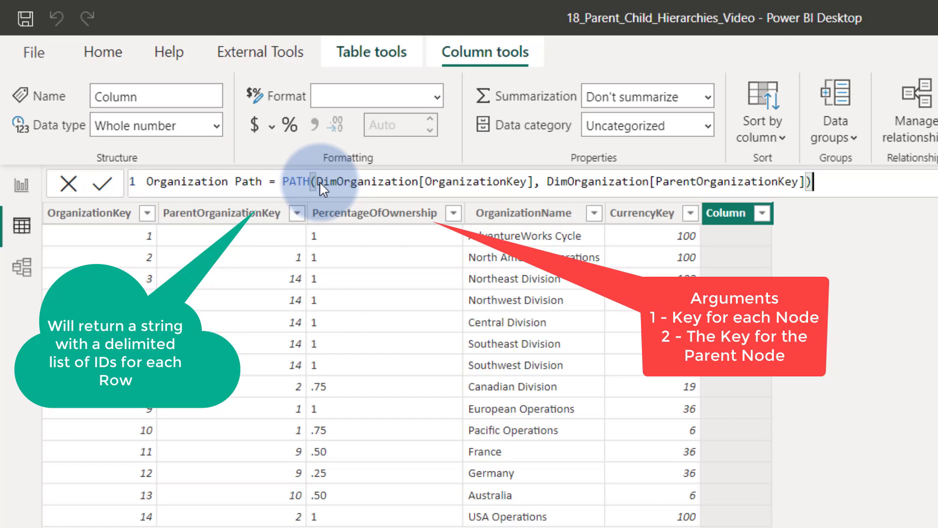
{"action": "left_click", "coordinate": [510, 181]}
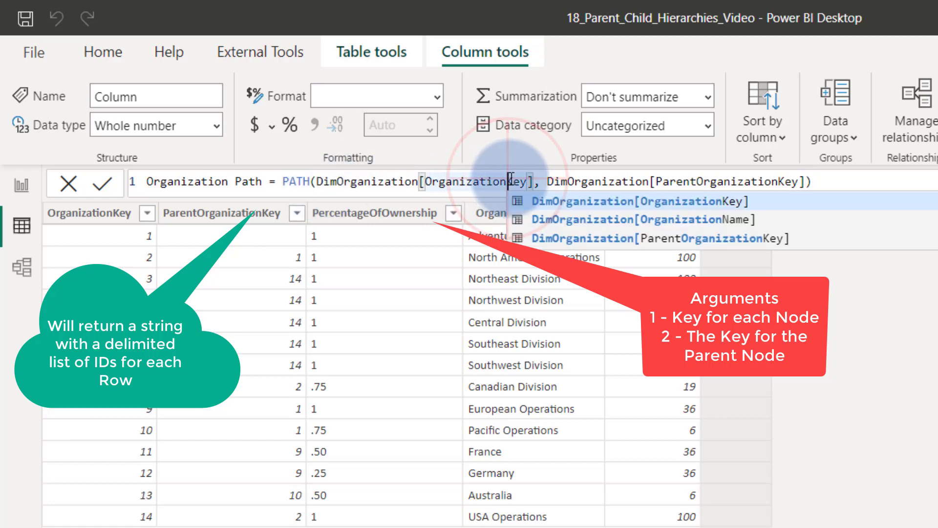
{"action": "left_click", "coordinate": [547, 182]}
{"action": "left_click", "coordinate": [850, 187]}
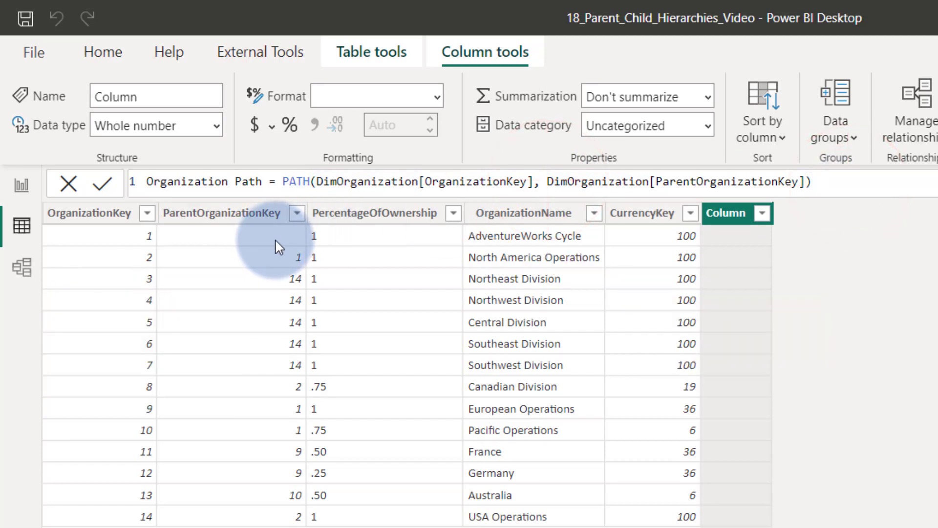
{"action": "left_click", "coordinate": [278, 247]}
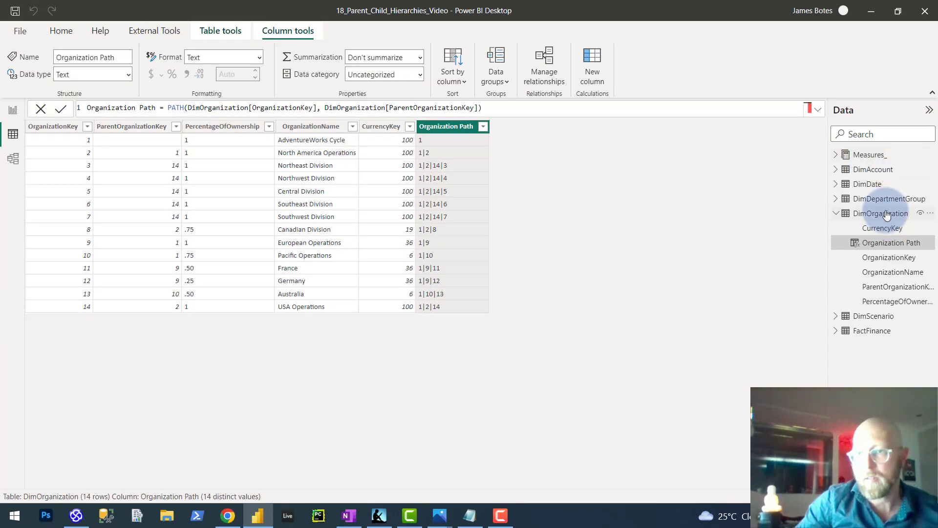
Add a Depth column = PATHLENGTH(DimOrganization[Organization Path]) to DimOrganization.
{"action": "left_click", "coordinate": [921, 218]}
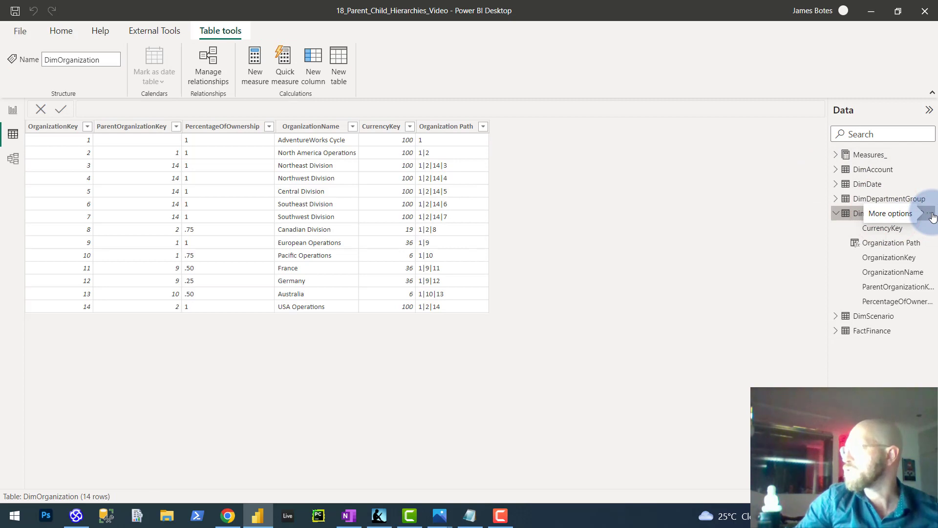
{"action": "left_click", "coordinate": [931, 215]}
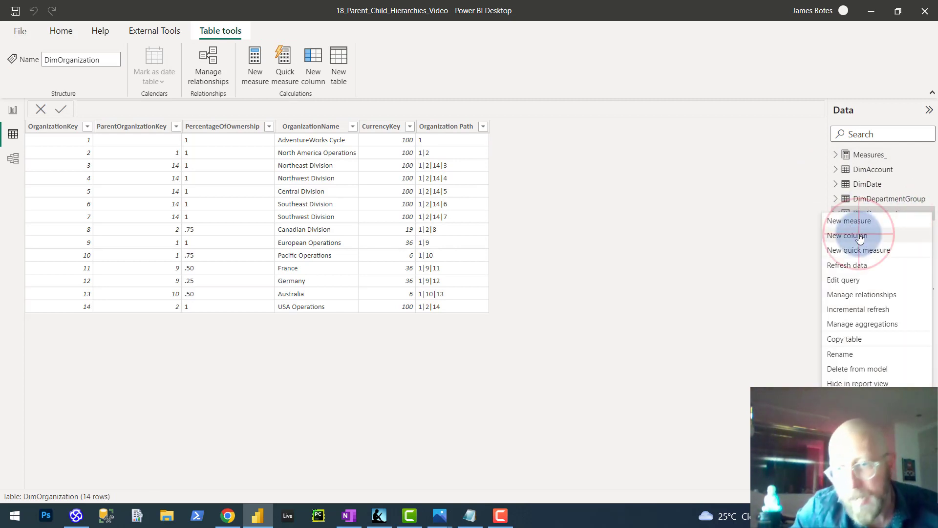
{"action": "left_click", "coordinate": [859, 215]}
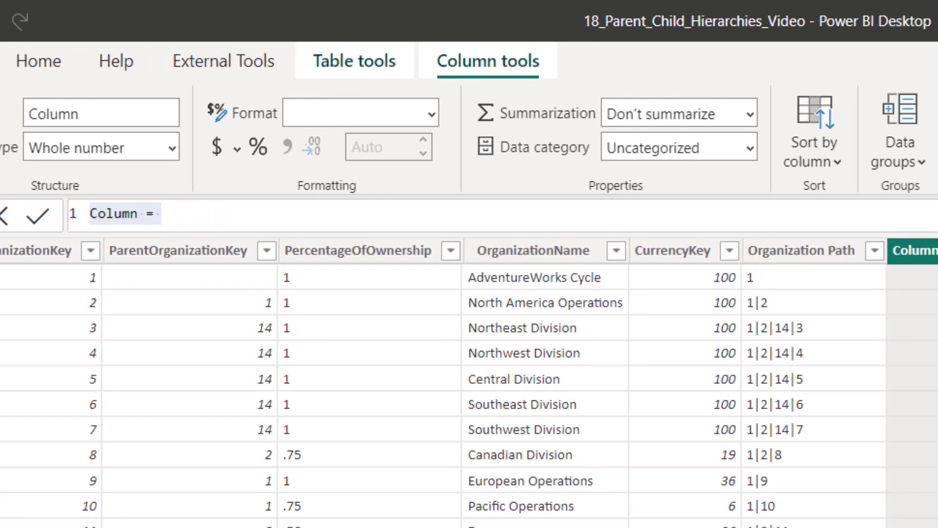
{"action": "left_click", "coordinate": [174, 211]}
{"action": "key", "text": "ctrl+a"}
{"action": "type", "text": "Depth = PATHLENGTH(DimOrganization[Organization Path])"}
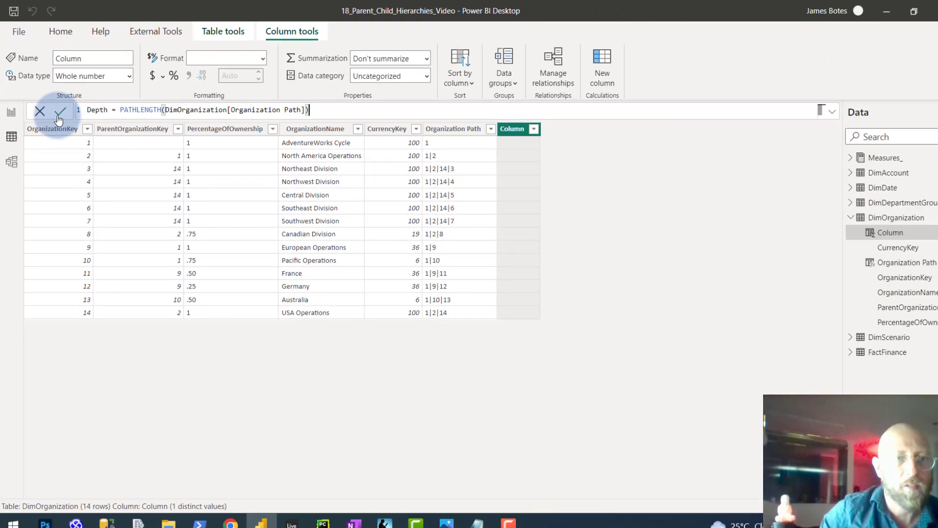
{"action": "left_click", "coordinate": [44, 181]}
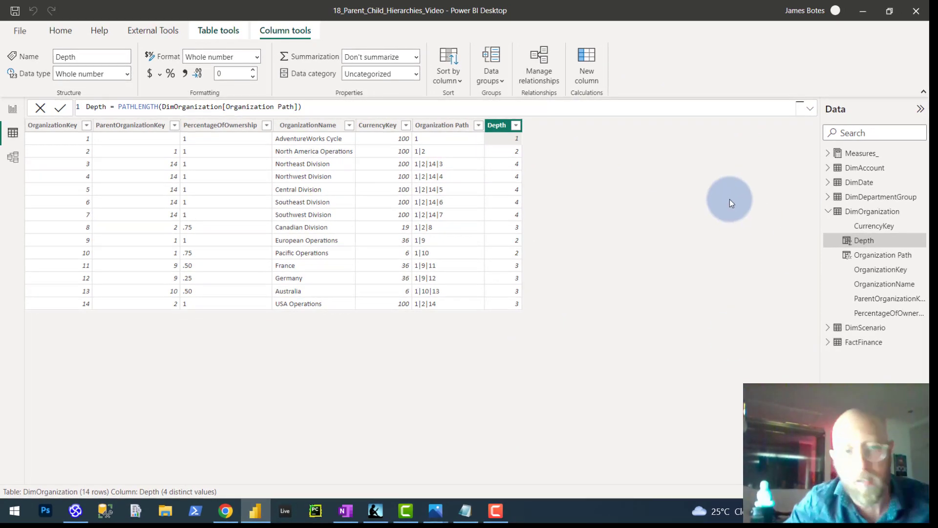
Create a new DimOrganization column and paste in the prepared Level1 formula.
{"action": "left_click", "coordinate": [869, 212]}
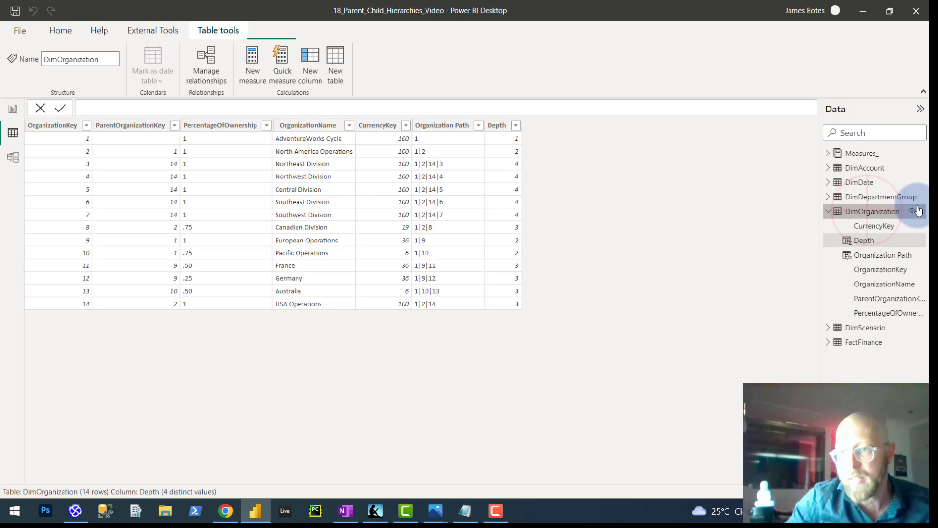
{"action": "left_click", "coordinate": [917, 211]}
{"action": "left_click", "coordinate": [743, 168]}
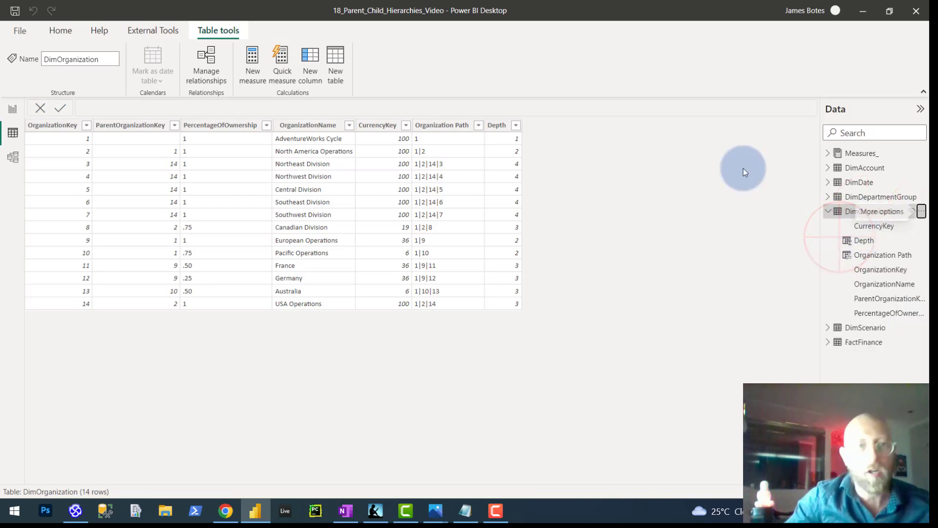
{"action": "left_click", "coordinate": [309, 64]}
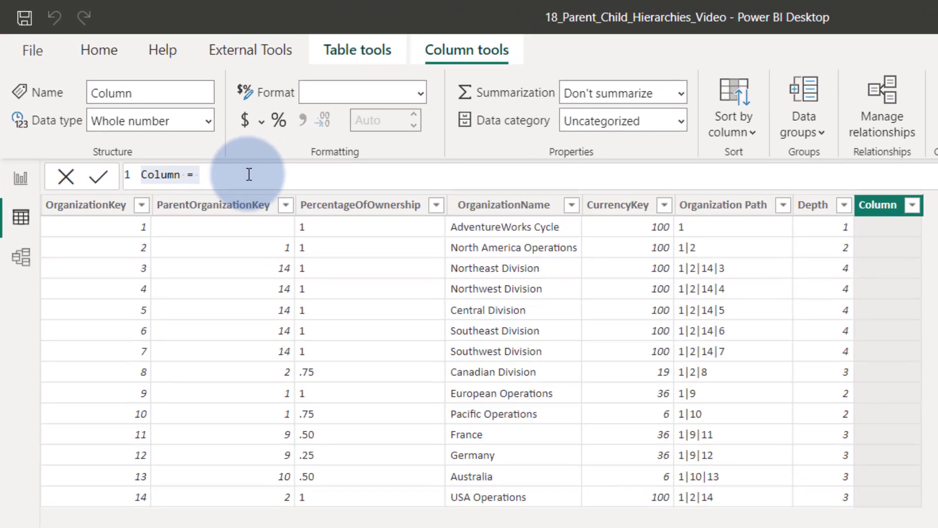
{"action": "left_click_drag", "start_coordinate": [147, 106], "coordinate": [89, 105]}
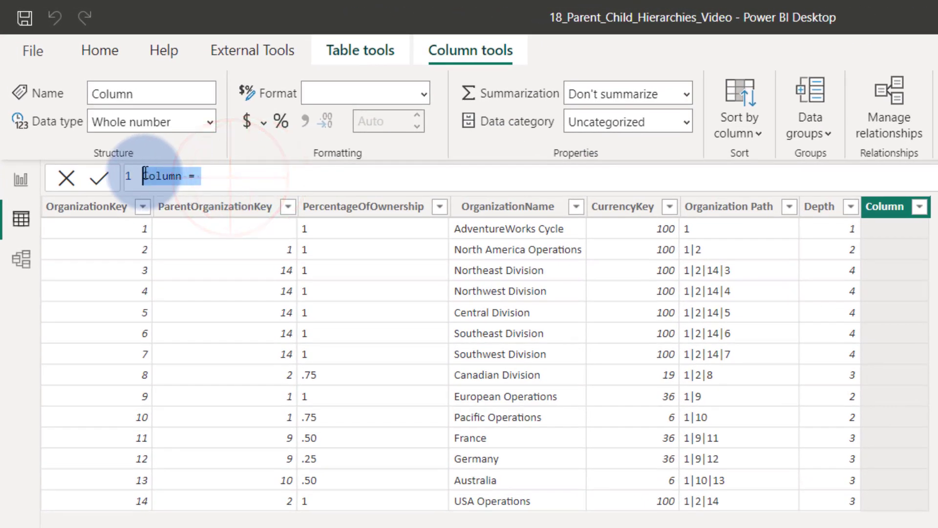
{"action": "type", "text": "Level1 =     VAR LevelNumber = 1     VAR LevelKey = PATHITEM(DimOrganization[Organization Path], LevelNumber, INTEGER)     VAR LevelName = LOOKUPVALUE(DimOrganization[OrganizationName], DimOrganization[OrganizationKey], LevelKey)     VAR Result = LevelName     RETURN         Result"}
Walk through the LevelNumber, PATHITEM and LOOKUPVALUE lines of Level1, then commit the column.
{"action": "left_click", "coordinate": [183, 176]}
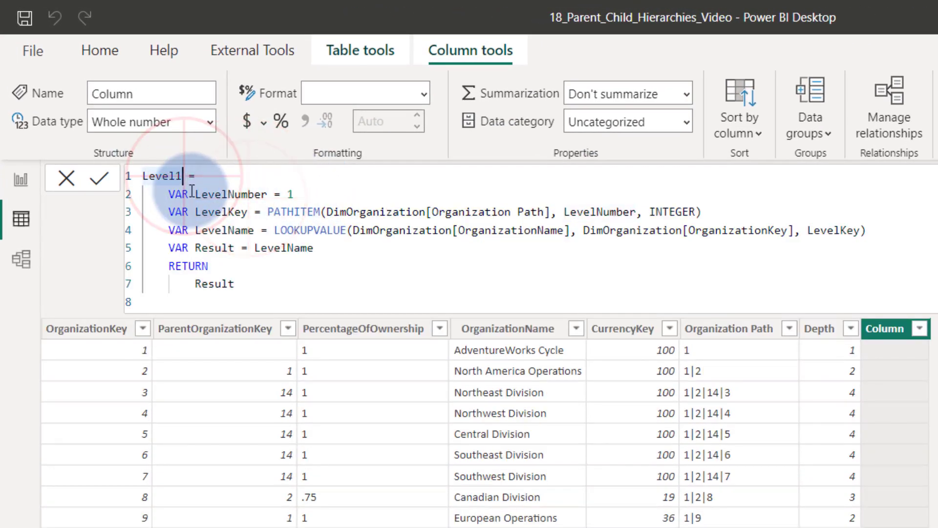
{"action": "left_click_drag", "start_coordinate": [163, 194], "coordinate": [299, 192]}
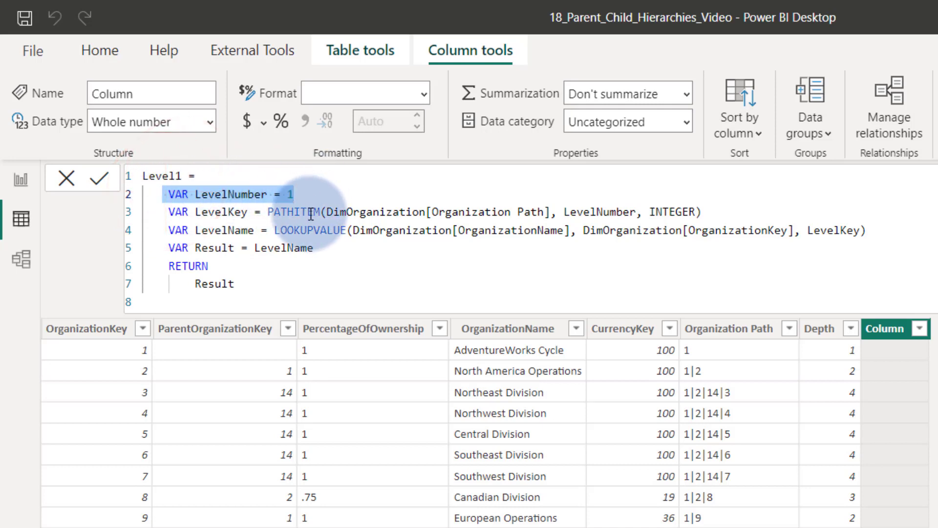
{"action": "left_click_drag", "start_coordinate": [170, 211], "coordinate": [215, 211]}
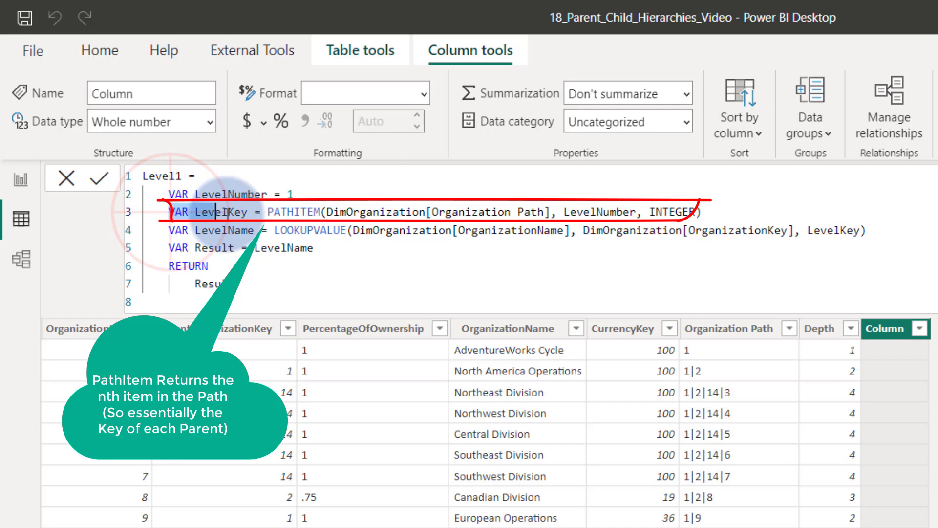
{"action": "left_click", "coordinate": [279, 212]}
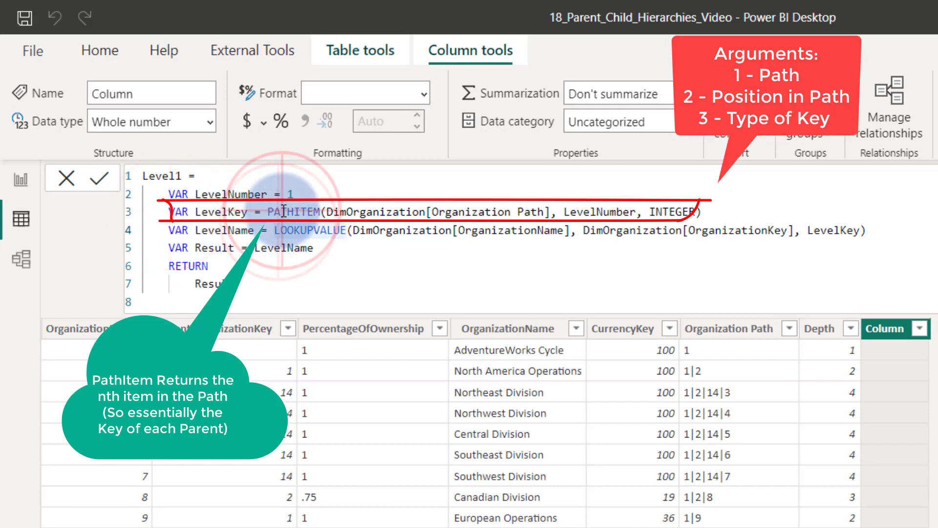
{"action": "double_click", "coordinate": [281, 212]}
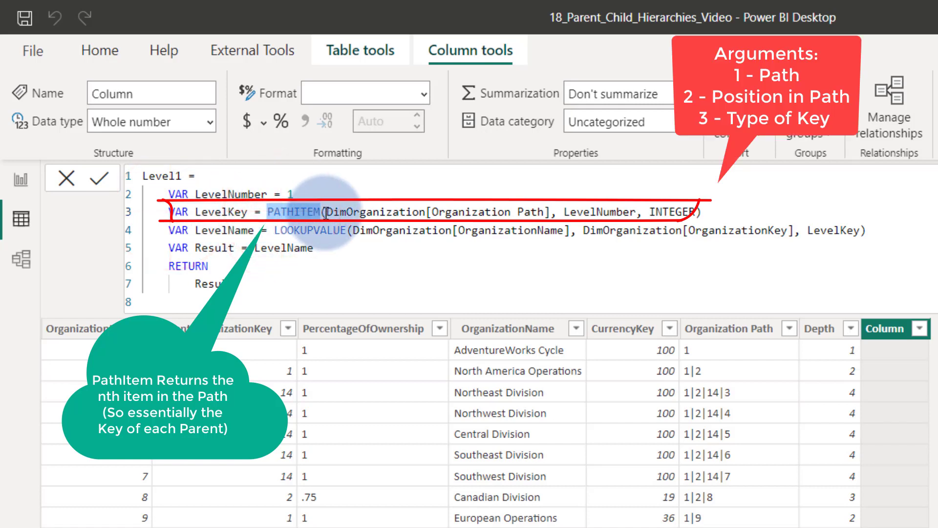
{"action": "left_click", "coordinate": [326, 213]}
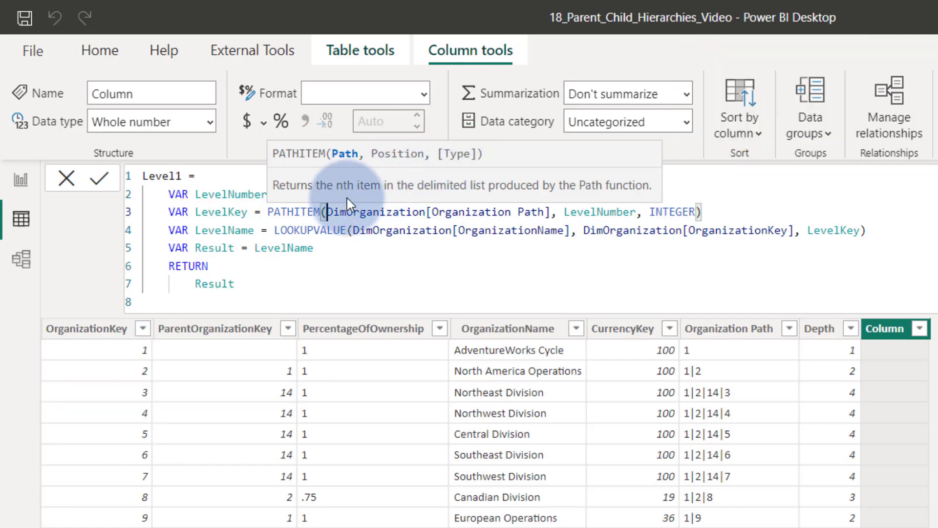
{"action": "left_click", "coordinate": [238, 239]}
{"action": "double_click", "coordinate": [225, 230]}
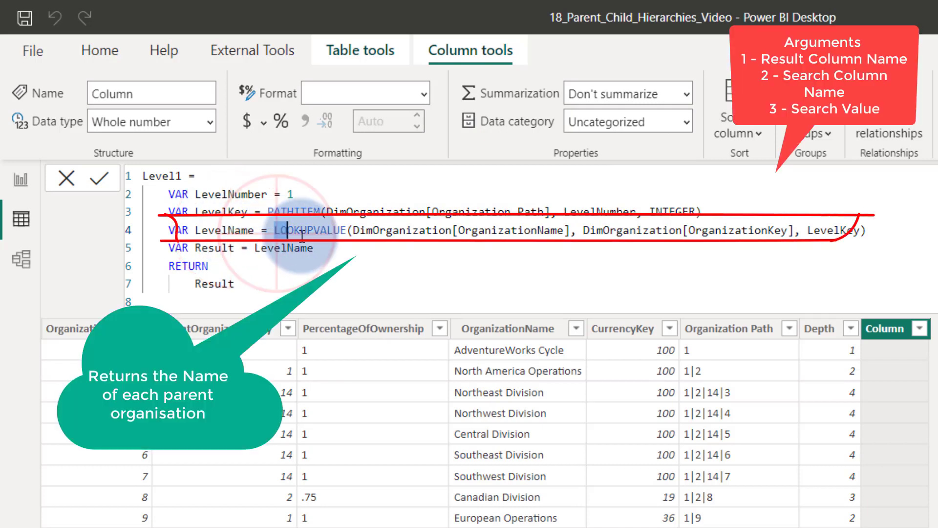
{"action": "left_click_drag", "start_coordinate": [275, 231], "coordinate": [347, 232]}
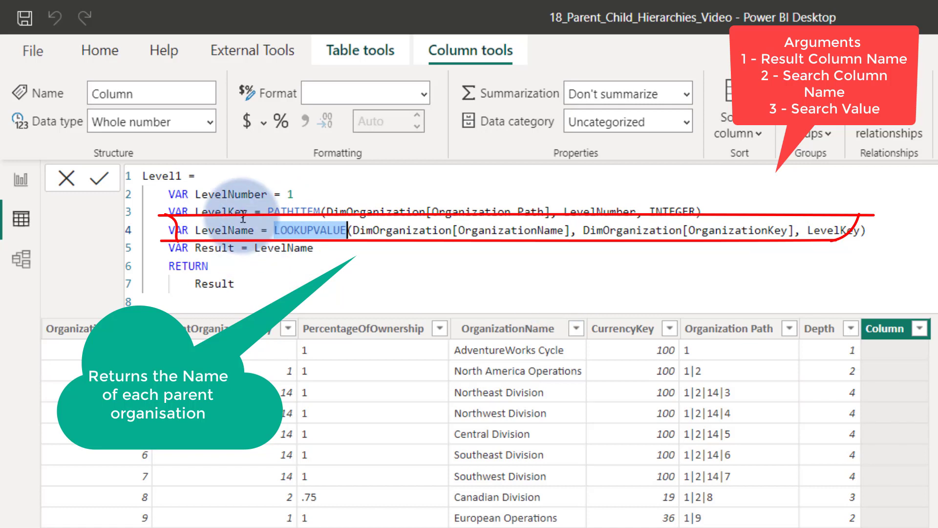
{"action": "left_click_drag", "start_coordinate": [196, 248], "coordinate": [295, 260]}
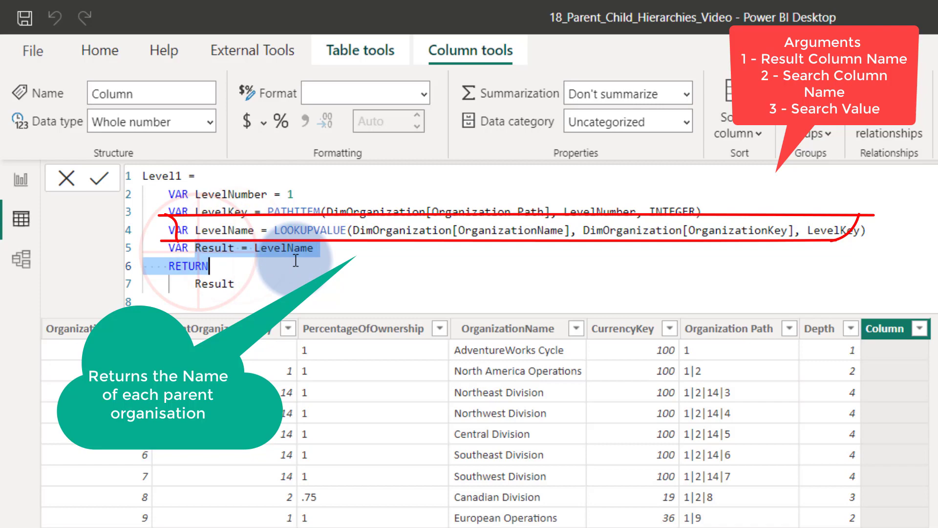
{"action": "left_click", "coordinate": [279, 283]}
{"action": "left_click", "coordinate": [99, 181]}
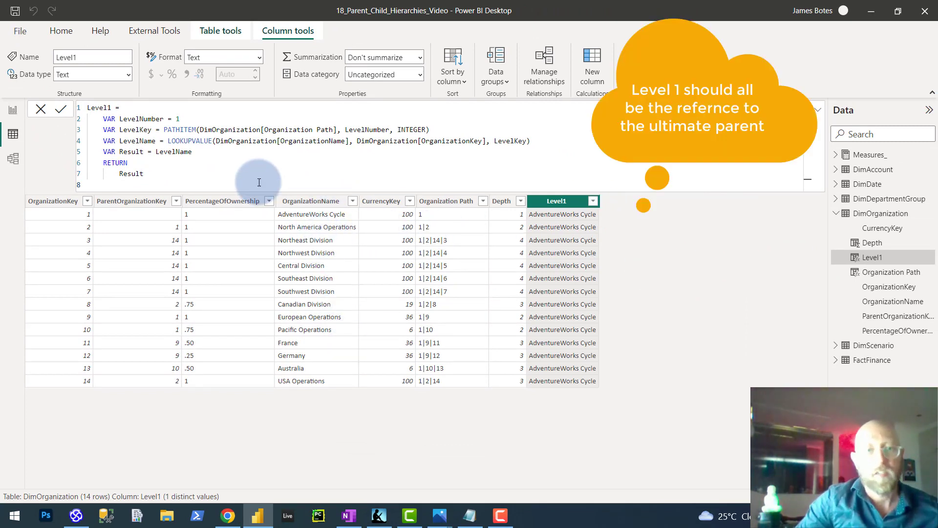
Copy the Level1 formula into a new Level2 column with LevelNumber 2.
{"action": "left_click_drag", "start_coordinate": [144, 174], "coordinate": [10, 105]}
{"action": "key", "text": "ctrl+c"}
{"action": "left_click", "coordinate": [674, 273]}
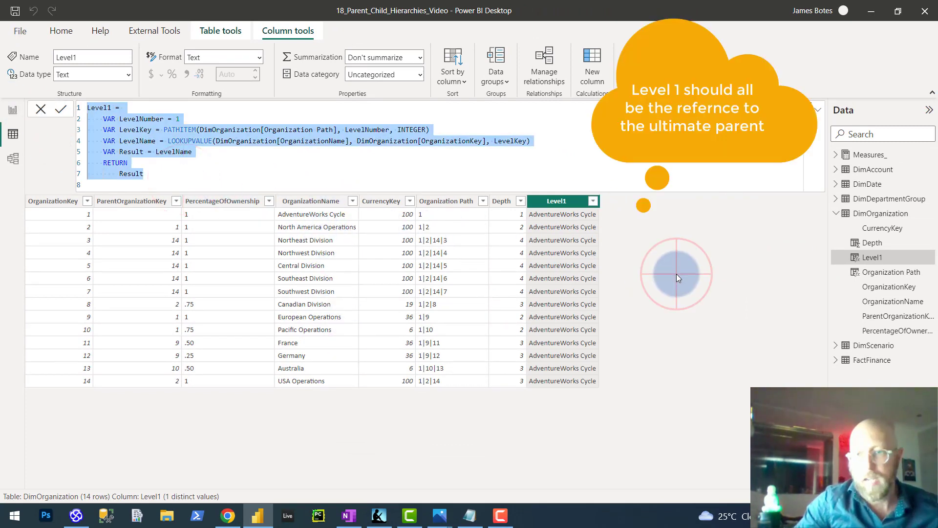
{"action": "left_click", "coordinate": [928, 217]}
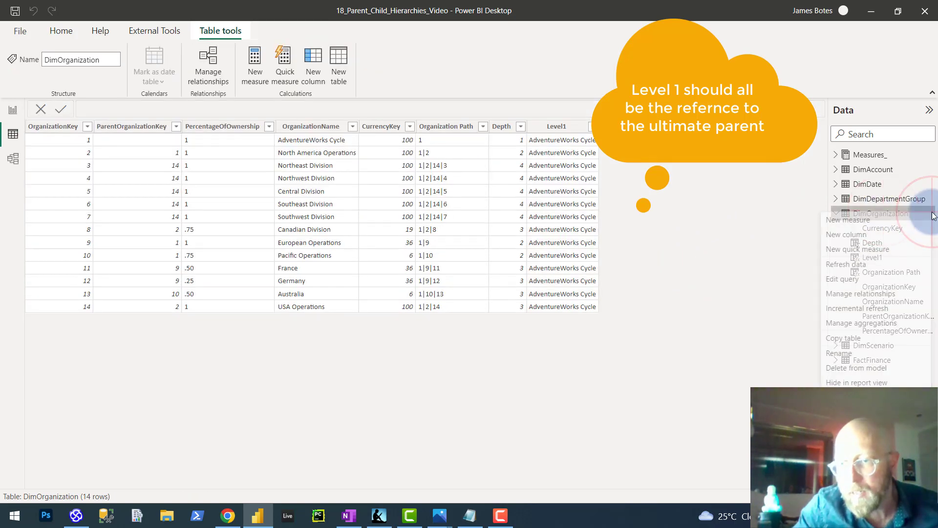
{"action": "left_click", "coordinate": [859, 243]}
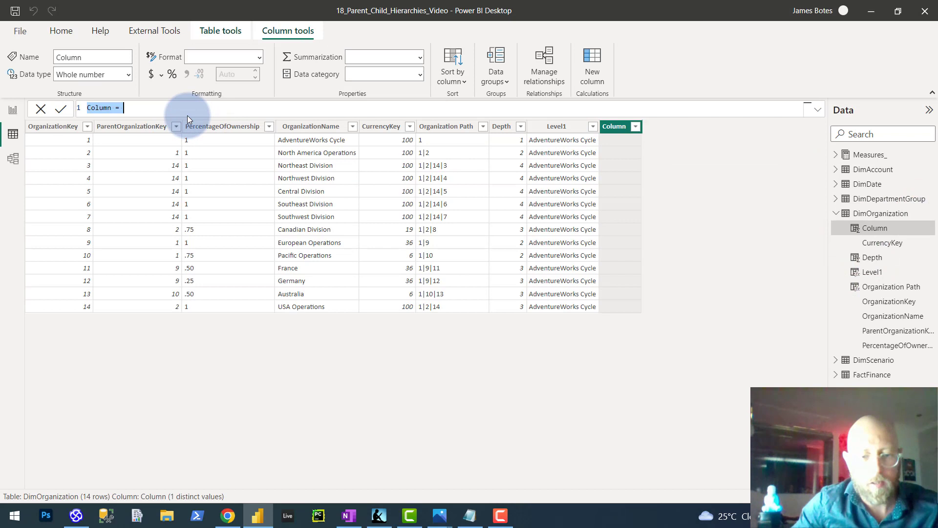
{"action": "key", "text": "ctrl+v"}
{"action": "left_click", "coordinate": [112, 108]}
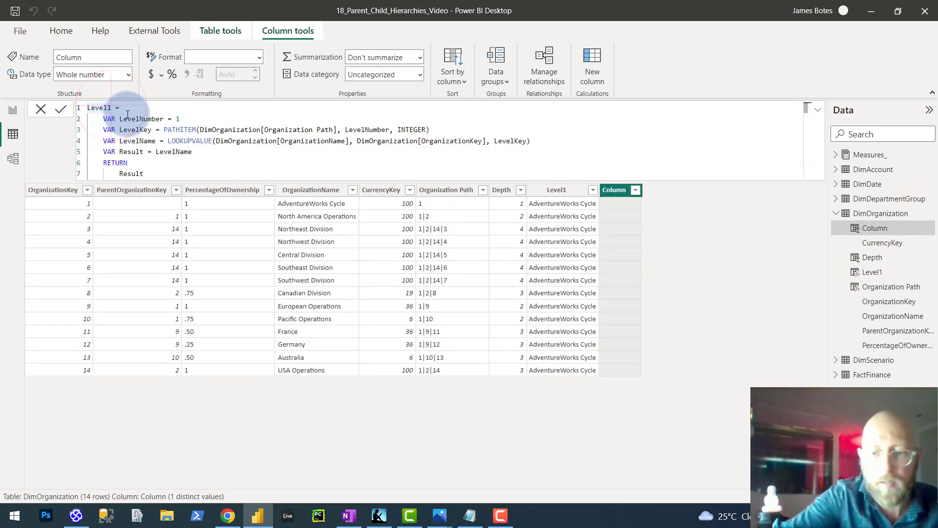
{"action": "type", "text": "2"}
{"action": "left_click", "coordinate": [198, 120]}
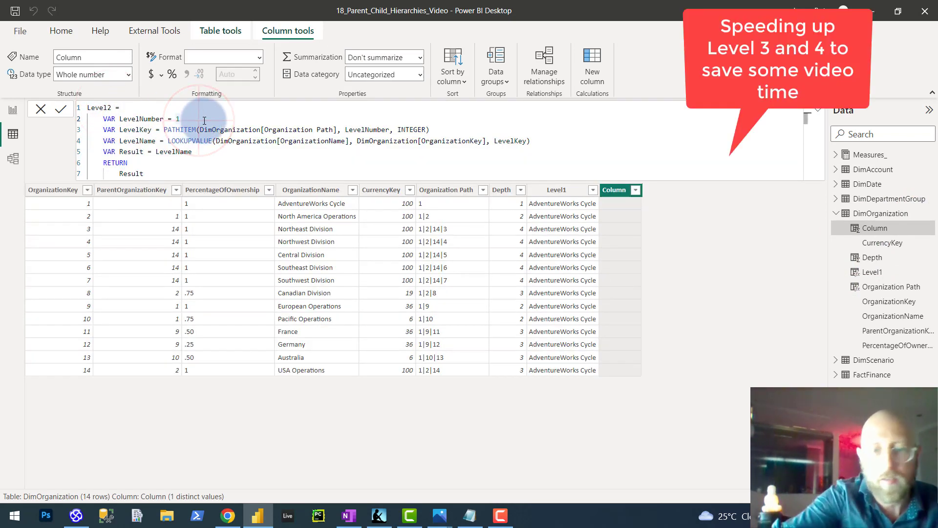
{"action": "key", "text": "BackSpace"}
{"action": "type", "text": "2"}
{"action": "left_click", "coordinate": [60, 109]}
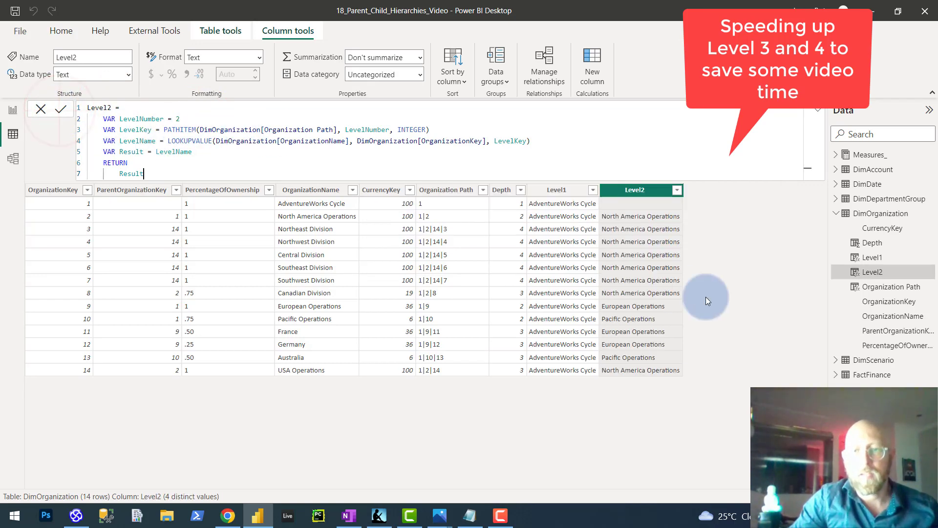
Add a Level3 column from the same formula with LevelNumber 3.
{"action": "left_click", "coordinate": [880, 213]}
{"action": "right_click", "coordinate": [880, 213]}
{"action": "key", "text": "Escape"}
{"action": "left_click", "coordinate": [313, 69]}
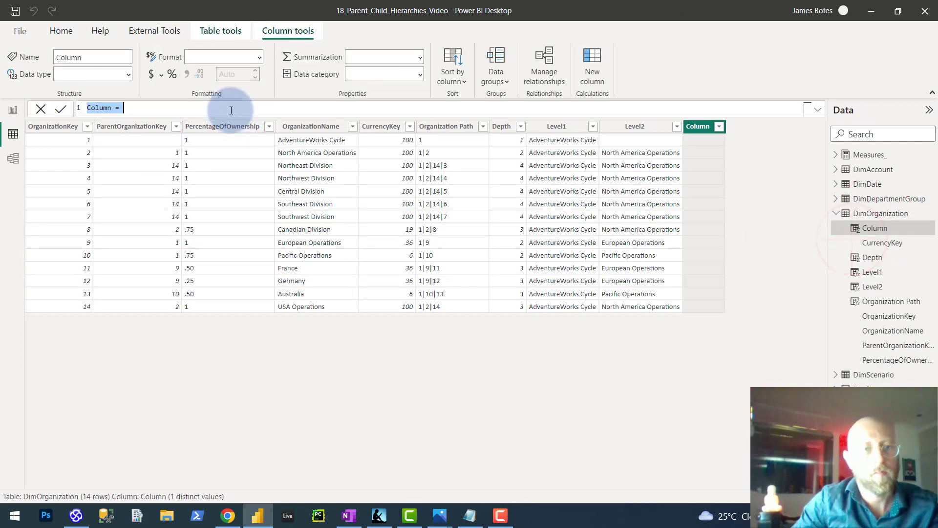
{"action": "type", "text": "Level3 =     VAR LevelNumber = 3     VAR LevelKey = PATHITEM(DimOrganization[Organization Path], LevelNumber, INTEGER)     VAR LevelName = LOOKUPVALUE(DimOrganization[OrganizationName], DimOrganization[OrganizationKey], LevelKey)     VAR Result = LevelName     RETURN         Result"}
{"action": "left_click", "coordinate": [205, 124]}
{"action": "key", "text": "Return"}
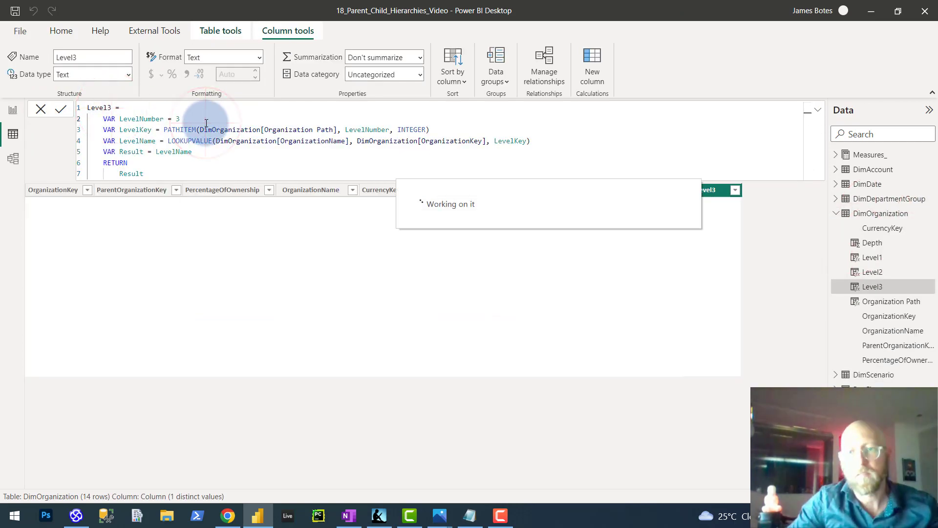
Add a Level4 column from the same formula with LevelNumber 4.
{"action": "left_click", "coordinate": [880, 215]}
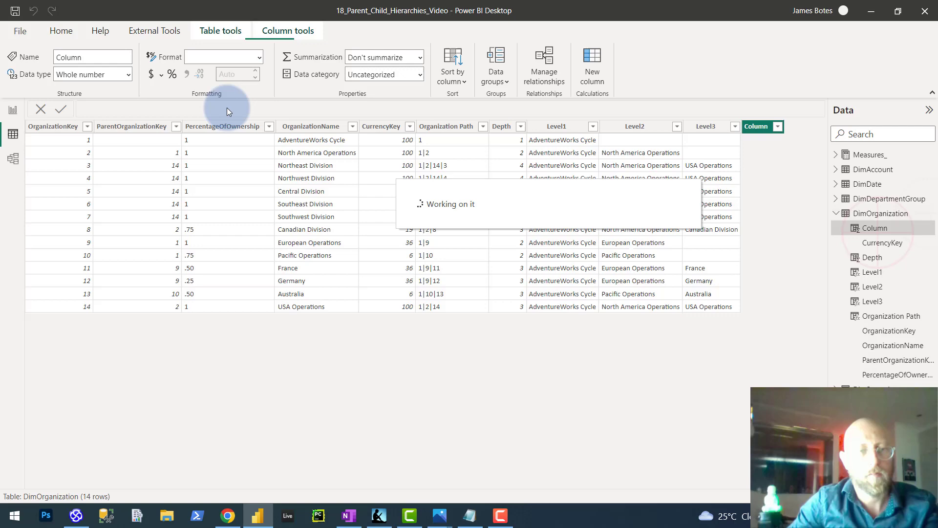
{"action": "type", "text": "Level4 =     VAR LevelNumber = 4     VAR LevelKey = PATHITEM(DimOrganization[Organization Path], LevelNumber, INTEGER)     VAR LevelName = LOOKUPVALUE(DimOrganization[OrganizationName], DimOrganization[OrganizationKey], LevelKey)     VAR Result = LevelName     RETURN         Result"}
{"action": "left_click", "coordinate": [189, 121]}
{"action": "left_click", "coordinate": [61, 118]}
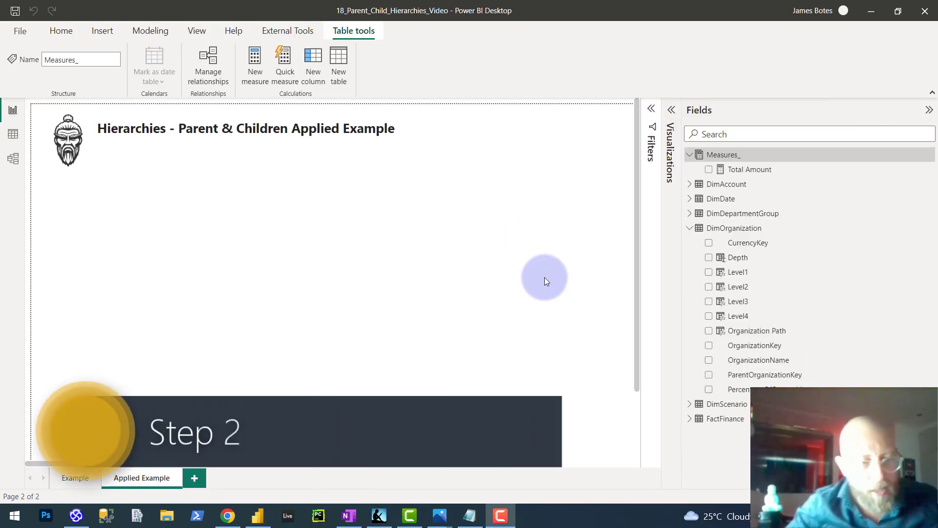
Create a hierarchy from Level1 and rename it Org Levels.
{"action": "left_click", "coordinate": [770, 274]}
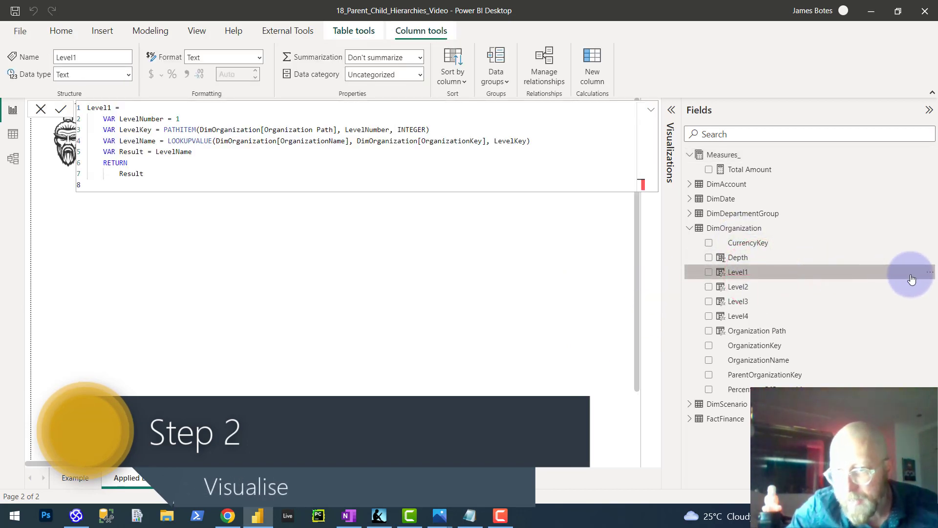
{"action": "left_click", "coordinate": [931, 274]}
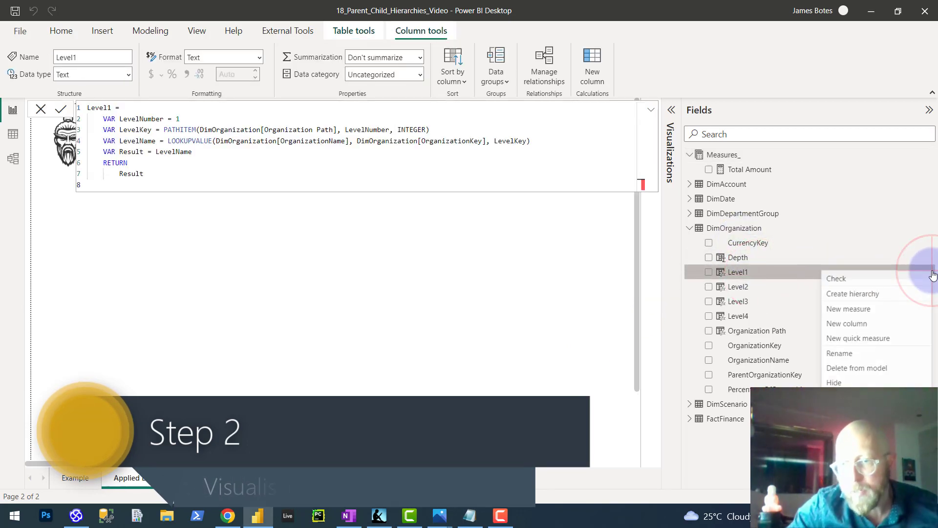
{"action": "left_click", "coordinate": [849, 291]}
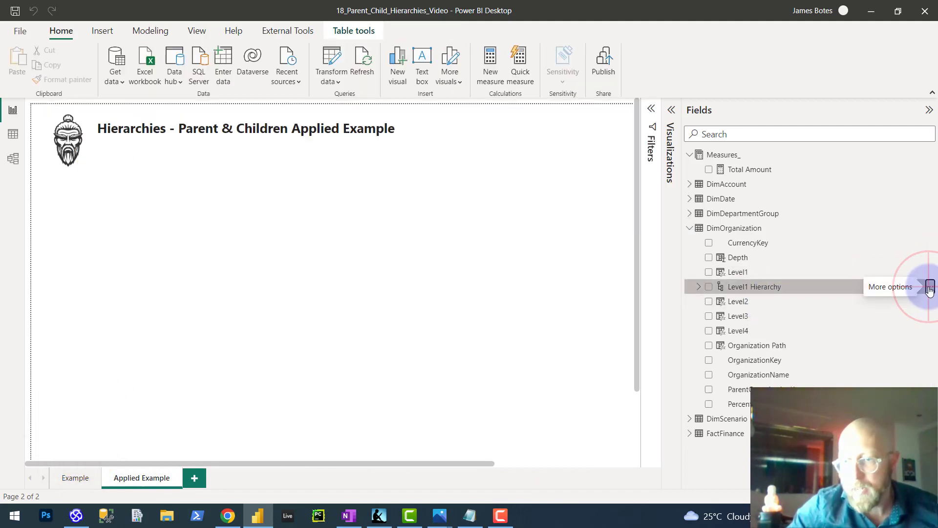
{"action": "left_click", "coordinate": [930, 287]}
{"action": "left_click", "coordinate": [844, 339]}
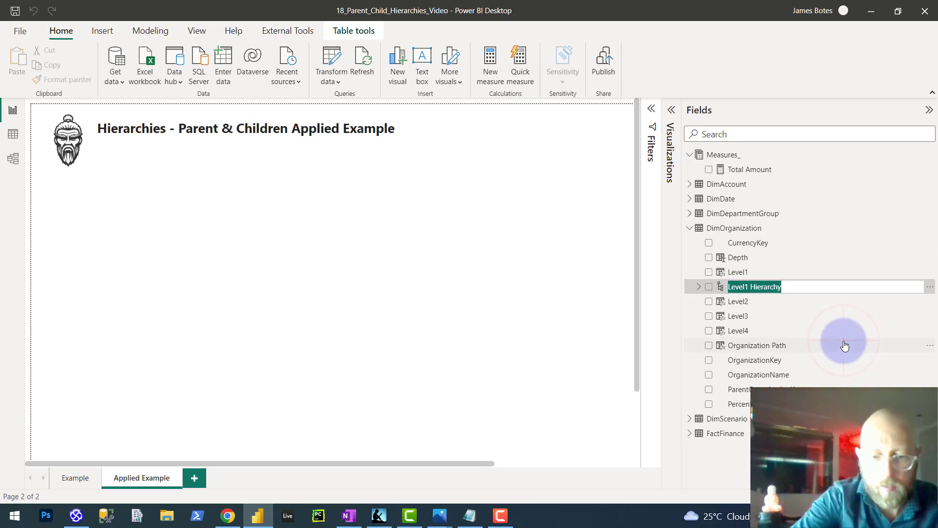
{"action": "type", "text": "Levels"}
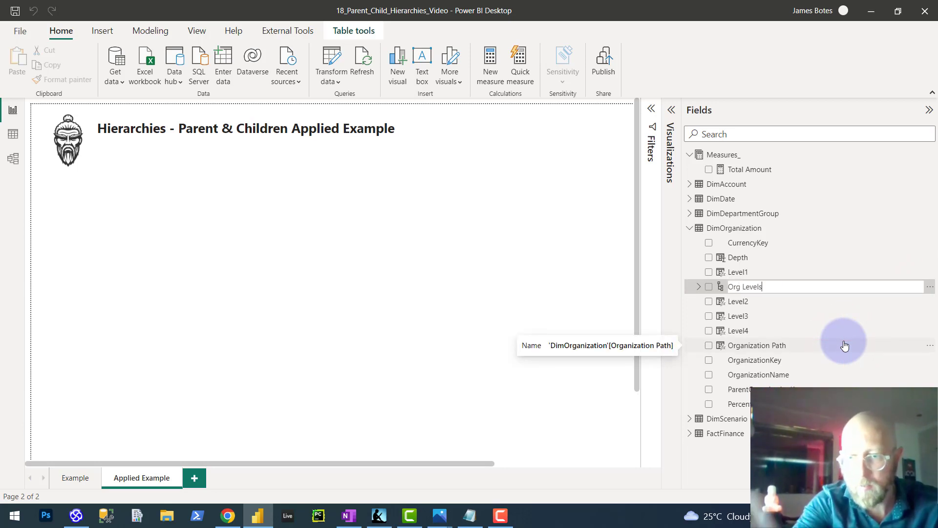
{"action": "left_click", "coordinate": [737, 301]}
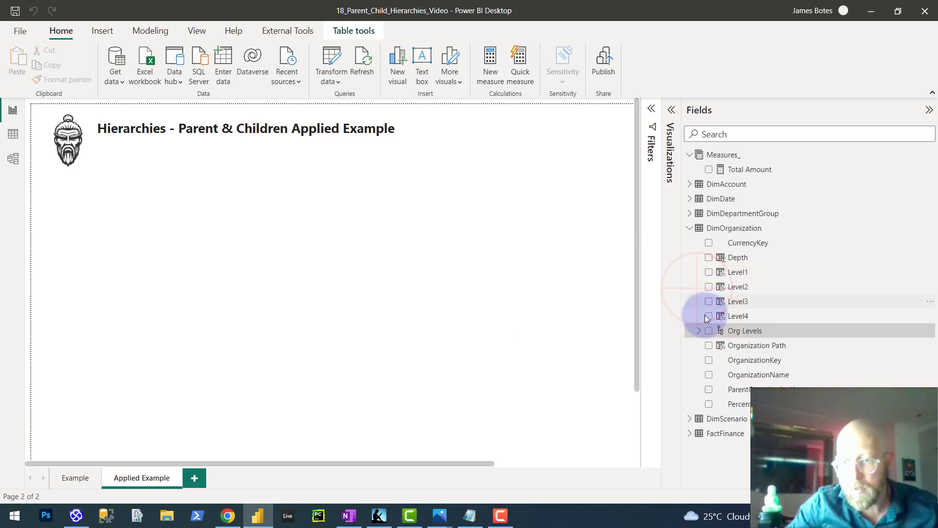
{"action": "left_click", "coordinate": [700, 331]}
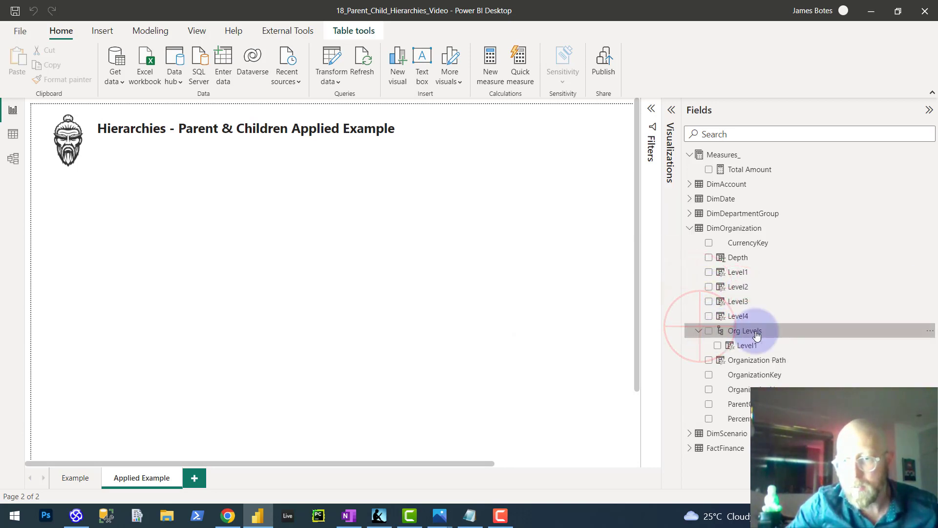
Add Level2, Level3 and Level4 to the Org Levels hierarchy.
{"action": "left_click", "coordinate": [756, 287]}
{"action": "right_click", "coordinate": [929, 287]}
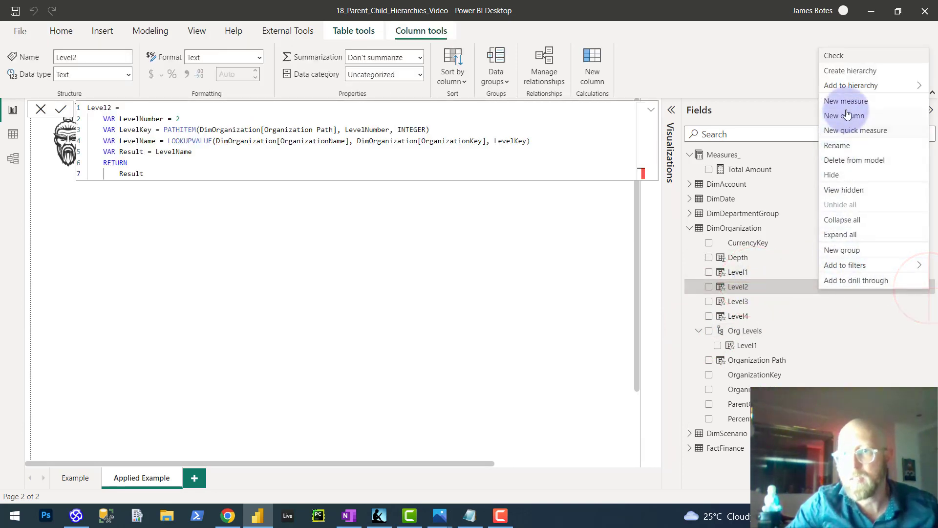
{"action": "mouse_move", "coordinate": [859, 85]}
{"action": "left_click", "coordinate": [781, 87]}
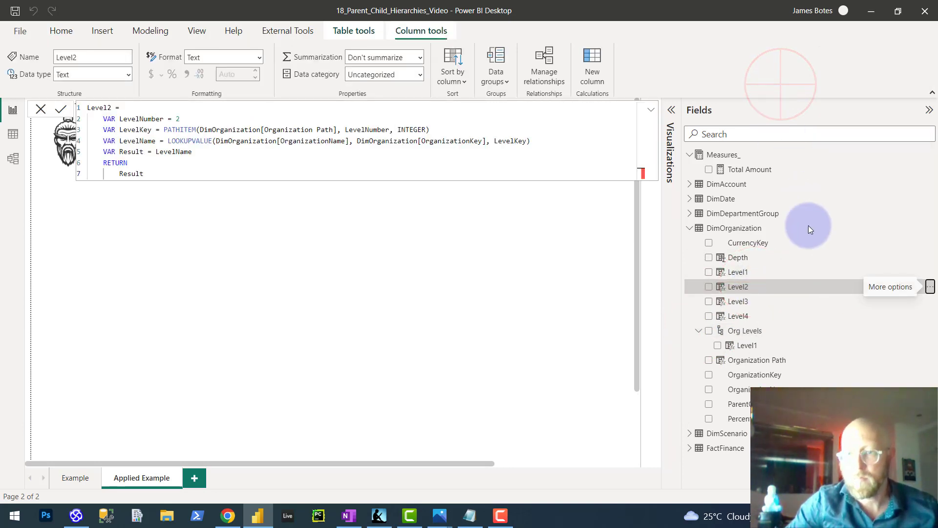
{"action": "left_click", "coordinate": [738, 302]}
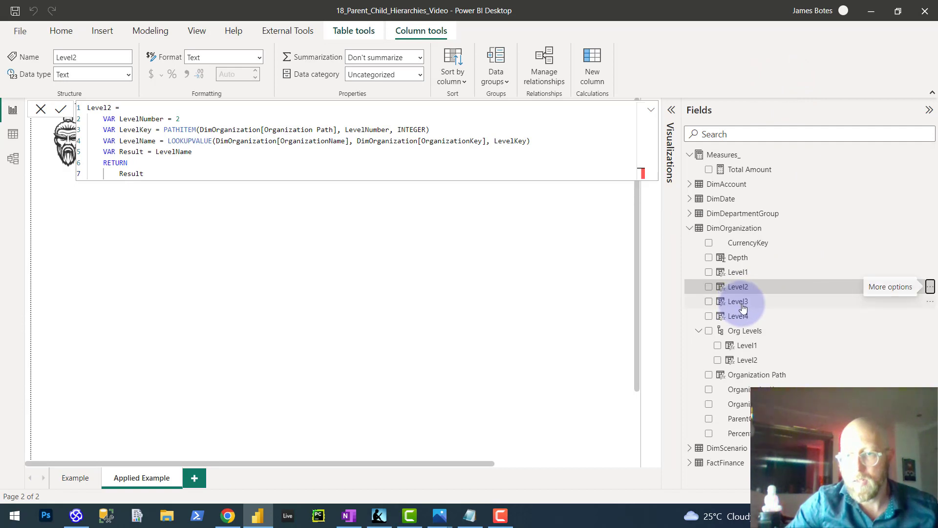
{"action": "left_click", "coordinate": [930, 303]}
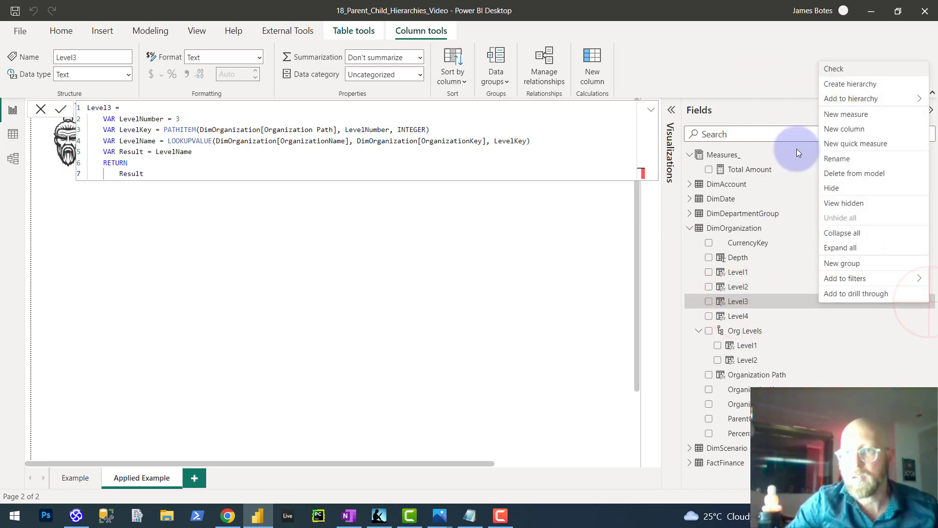
{"action": "mouse_move", "coordinate": [850, 98]}
{"action": "left_click", "coordinate": [775, 101]}
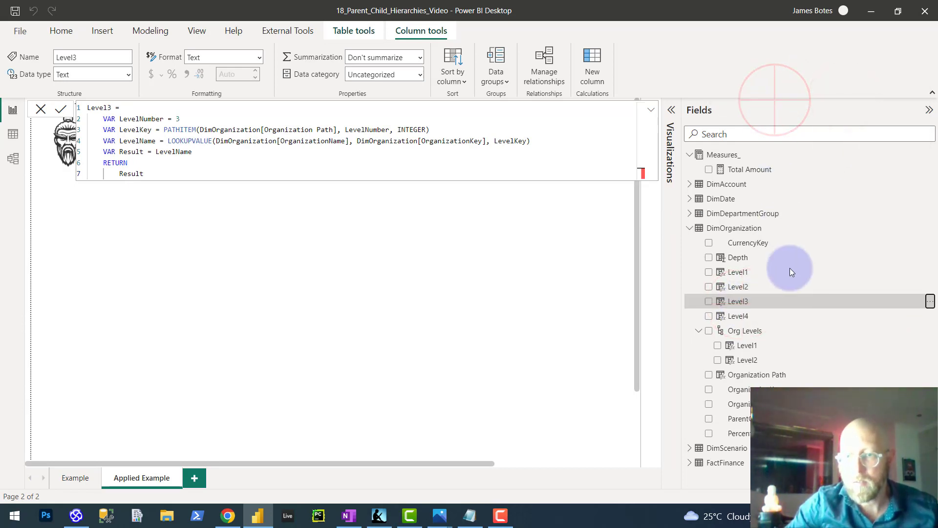
{"action": "left_click", "coordinate": [749, 317]}
{"action": "left_click", "coordinate": [925, 316]}
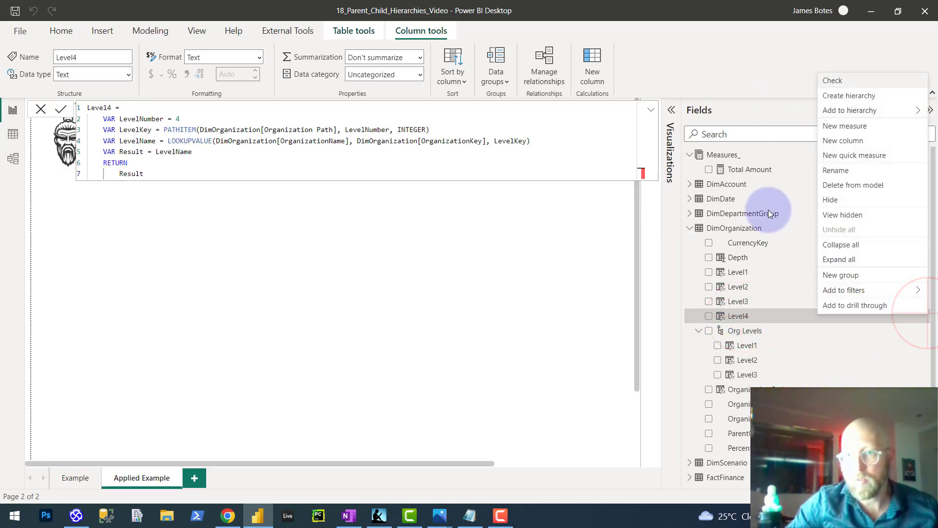
{"action": "left_click", "coordinate": [792, 107]}
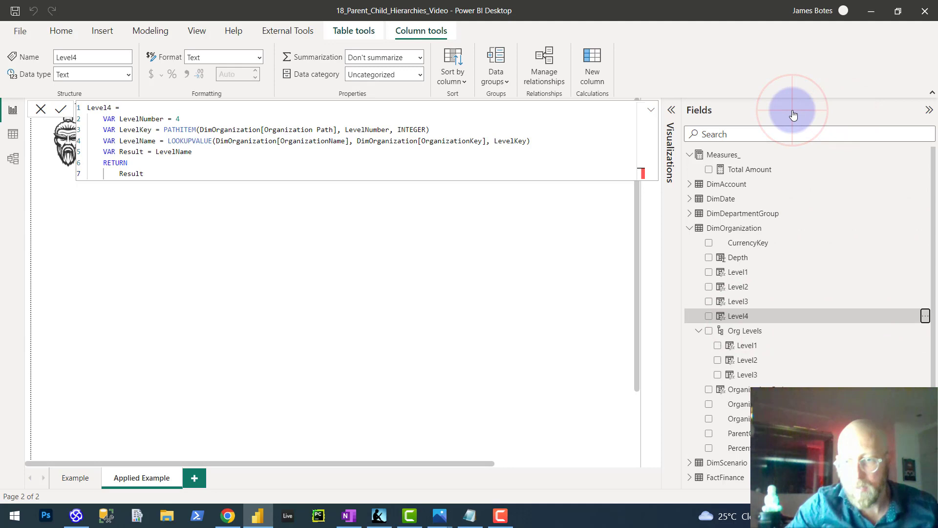
{"action": "left_click_drag", "start_coordinate": [728, 347], "coordinate": [731, 345]}
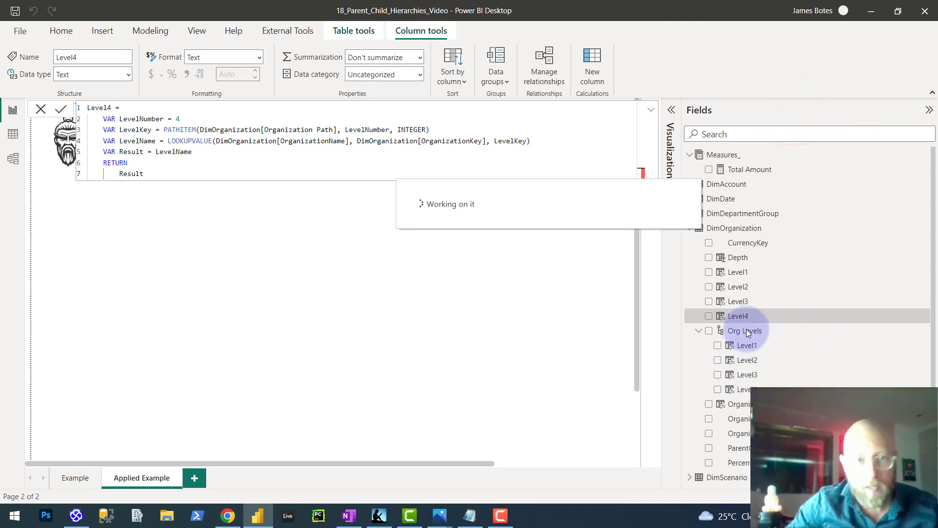
Add a matrix visual to Applied Example, placed upper left and sized narrow and tall.
{"action": "left_click", "coordinate": [360, 304]}
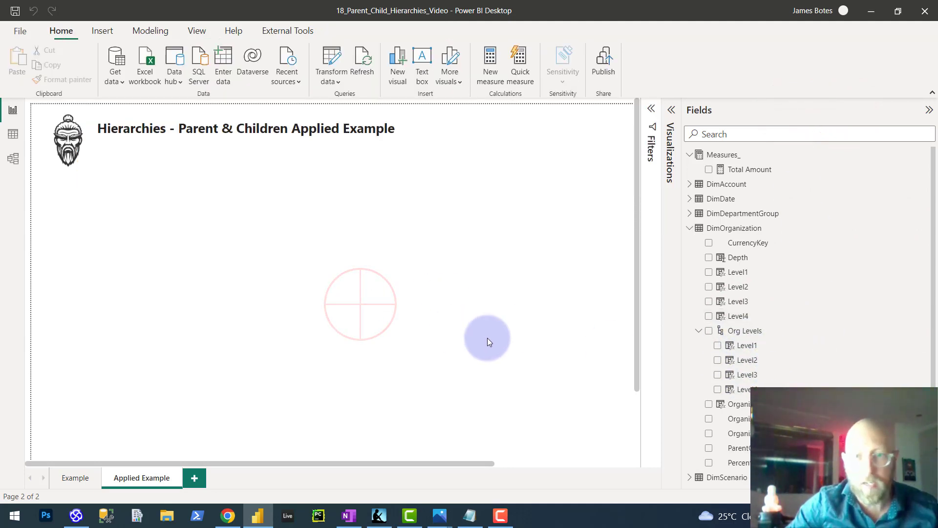
{"action": "left_click", "coordinate": [670, 156]}
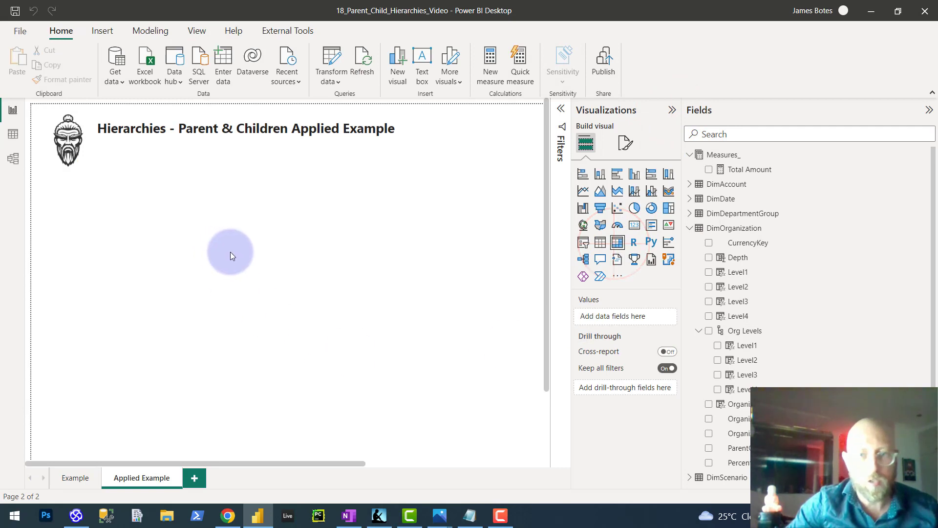
{"action": "left_click", "coordinate": [618, 247]}
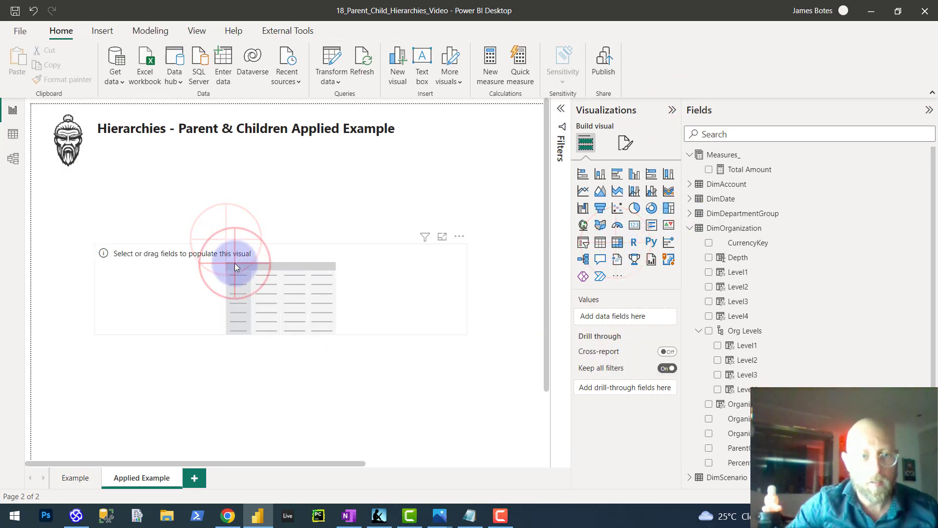
{"action": "left_click_drag", "start_coordinate": [235, 263], "coordinate": [178, 204]}
{"action": "left_click_drag", "start_coordinate": [408, 272], "coordinate": [329, 411]}
Put Org Levels in the matrix rows and Total Amount in its values.
{"action": "left_click_drag", "start_coordinate": [753, 339], "coordinate": [634, 318]}
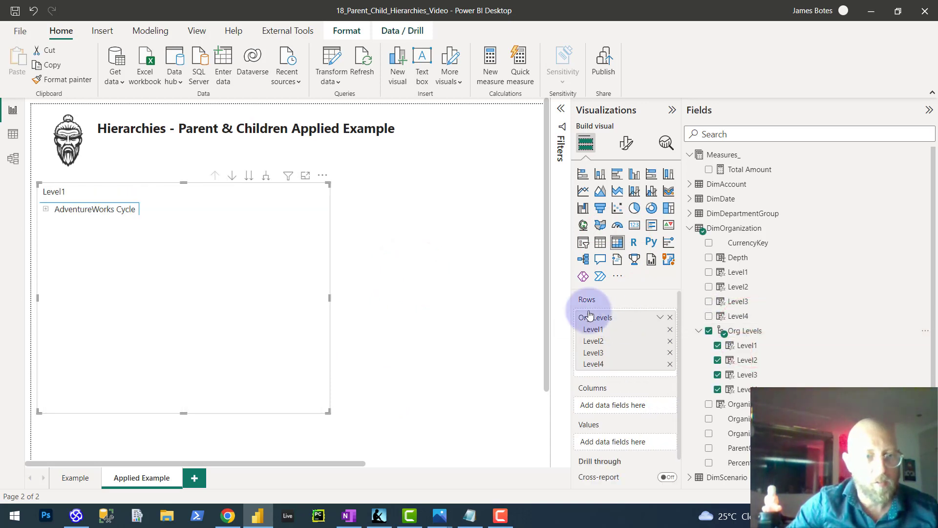
{"action": "left_click", "coordinate": [46, 209]}
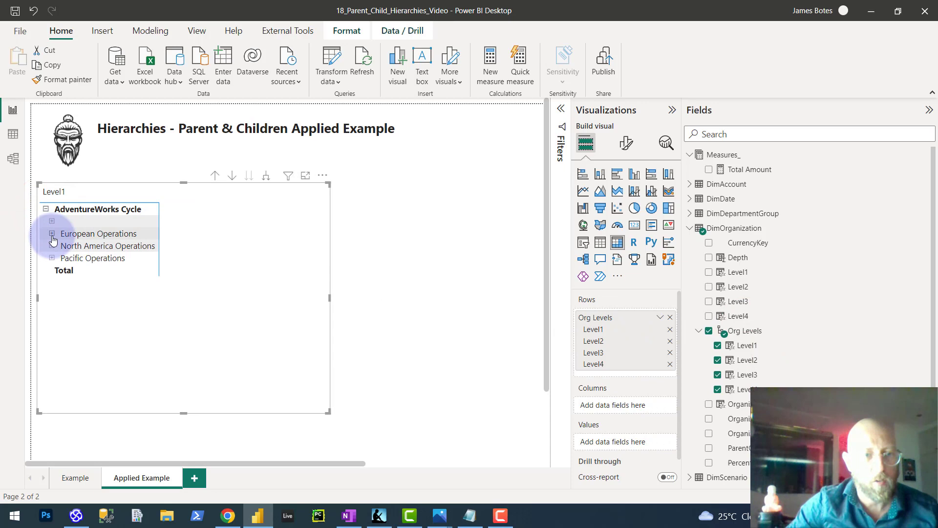
{"action": "left_click", "coordinate": [51, 233]}
{"action": "left_click", "coordinate": [52, 233]}
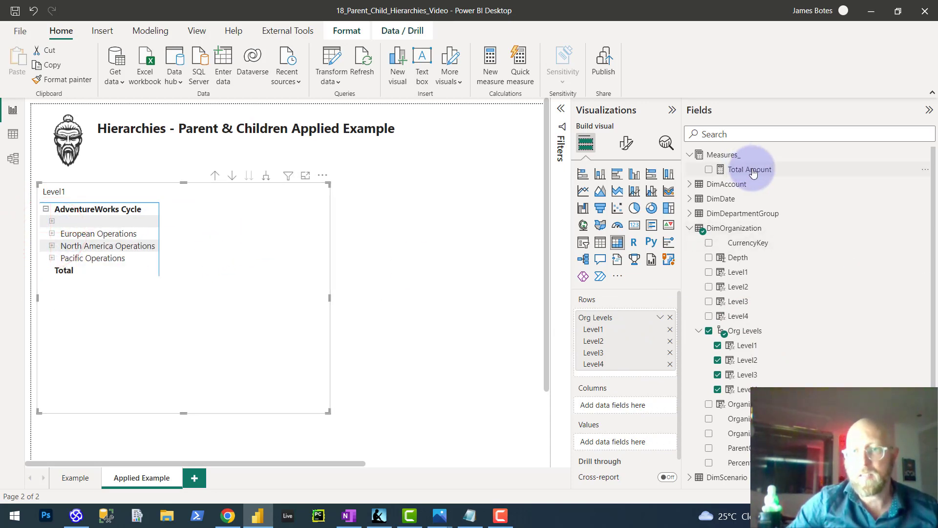
{"action": "left_click_drag", "start_coordinate": [753, 173], "coordinate": [221, 241]}
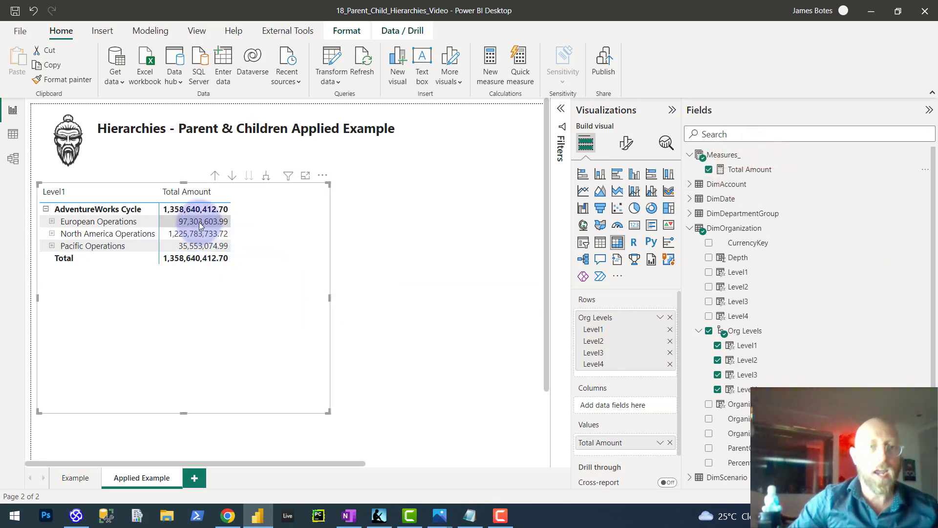
{"action": "left_click_drag", "start_coordinate": [183, 412], "coordinate": [182, 410]}
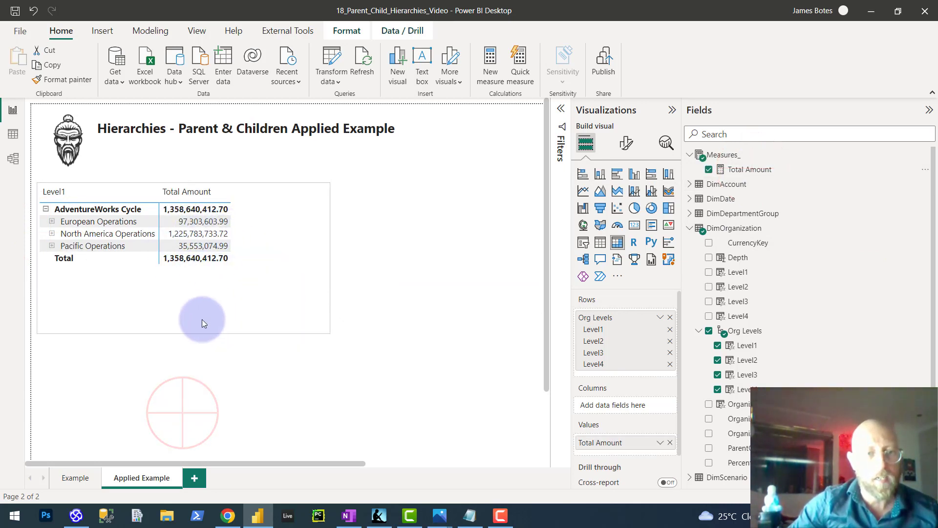
Expand European Operations, France, Germany, North America, USA Operations and Canadian Division in the matrix.
{"action": "left_click", "coordinate": [51, 222]}
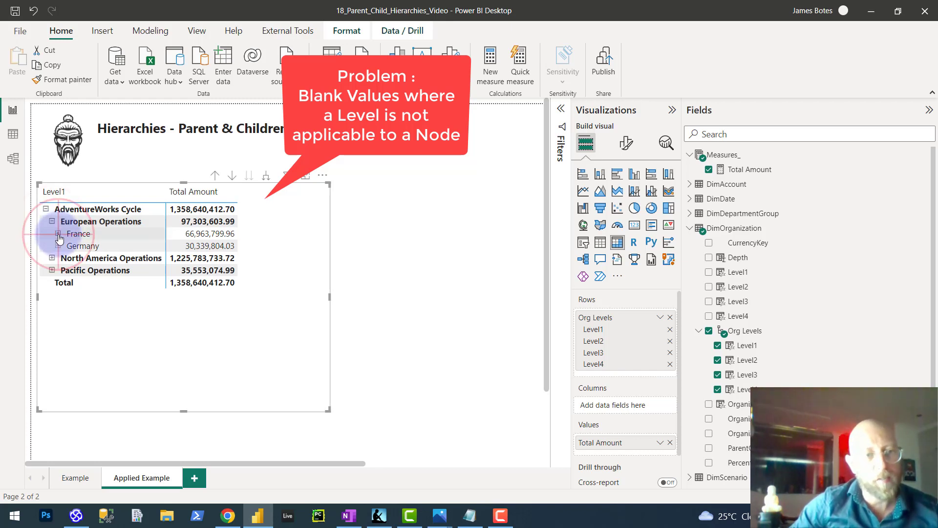
{"action": "left_click", "coordinate": [58, 235]}
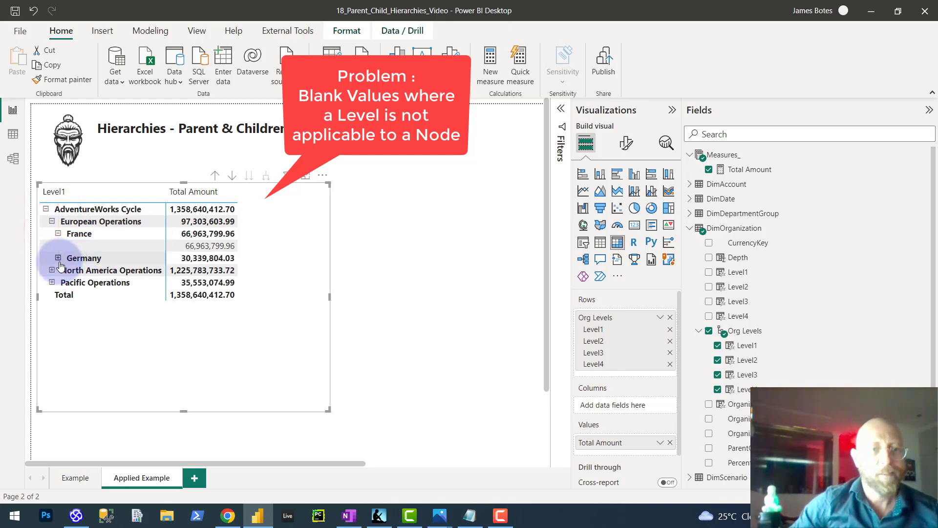
{"action": "left_click", "coordinate": [58, 258]}
{"action": "left_click", "coordinate": [52, 282]}
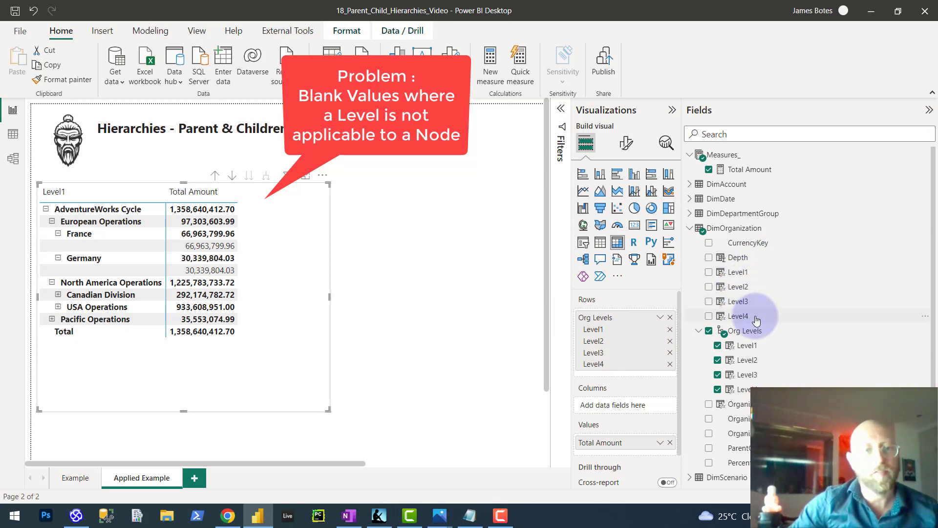
{"action": "left_click", "coordinate": [59, 306]}
{"action": "scroll", "coordinate": [64, 264], "scroll_direction": "down", "scroll_amount": 2}
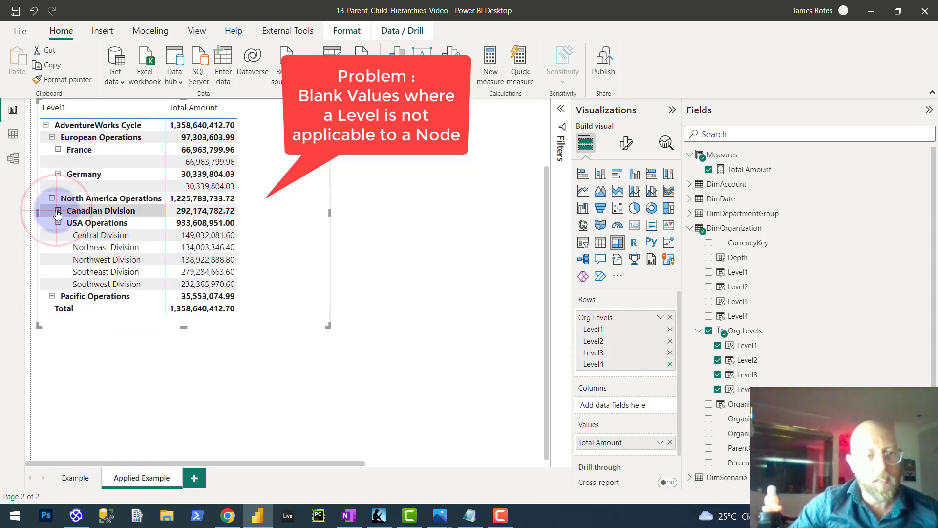
{"action": "left_click", "coordinate": [57, 212]}
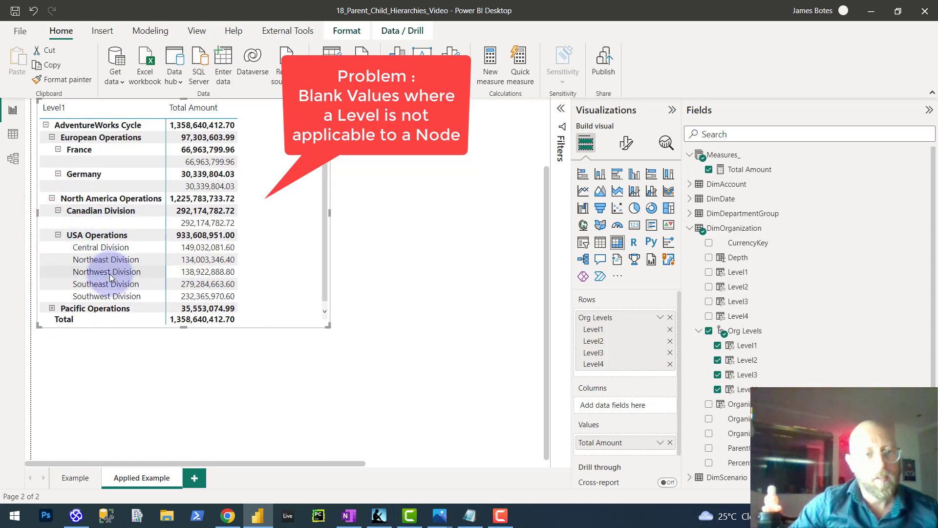
{"action": "scroll", "coordinate": [128, 280], "scroll_direction": "up", "scroll_amount": 2}
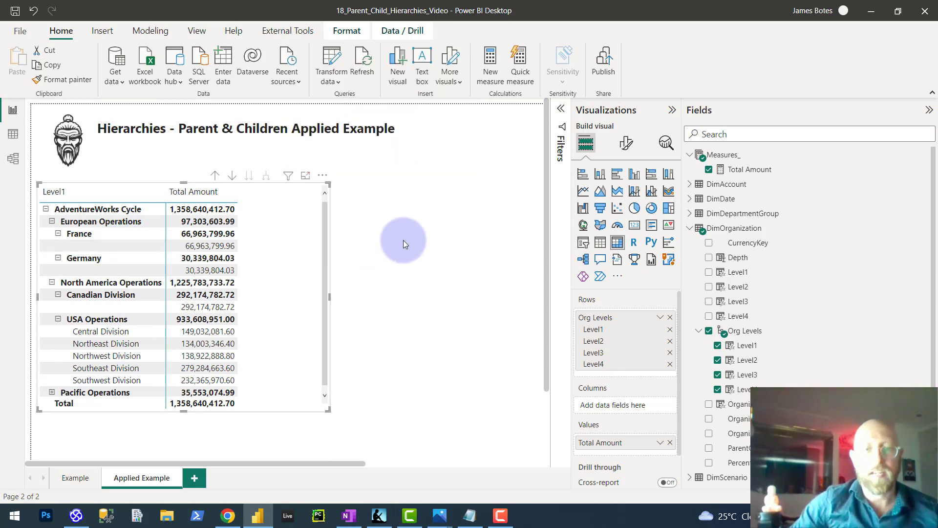
Add EntityRowDepth = MAX(DimOrganization[Depth]) as a new measure in Measures_.
{"action": "left_click", "coordinate": [422, 230]}
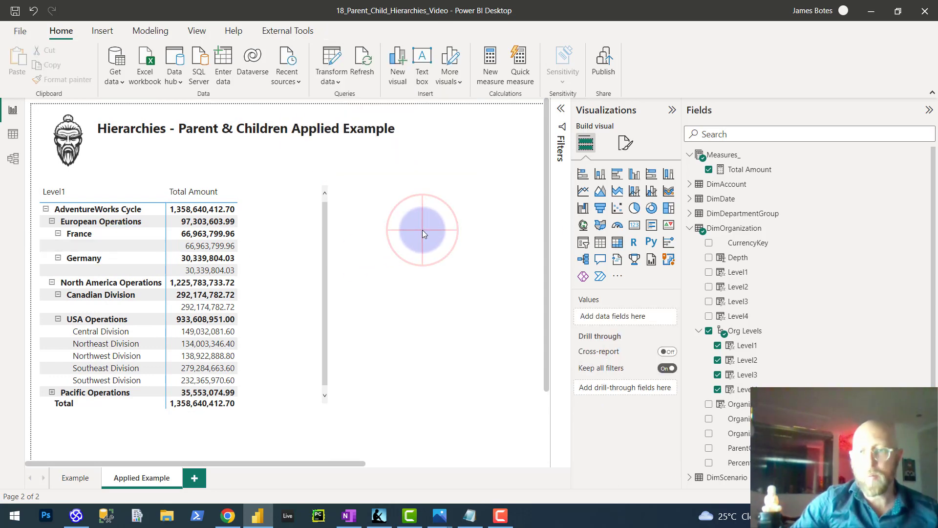
{"action": "left_click", "coordinate": [736, 156]}
{"action": "left_click", "coordinate": [924, 155]}
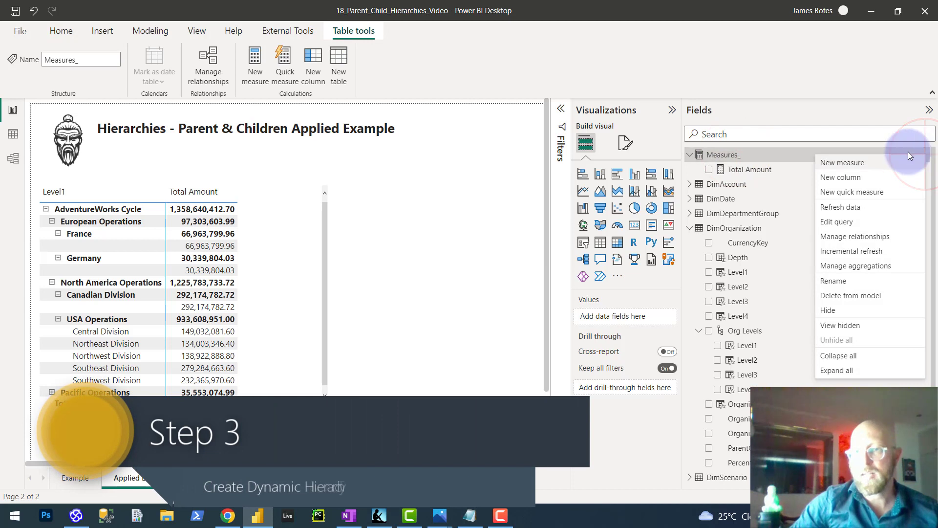
{"action": "left_click", "coordinate": [868, 166]}
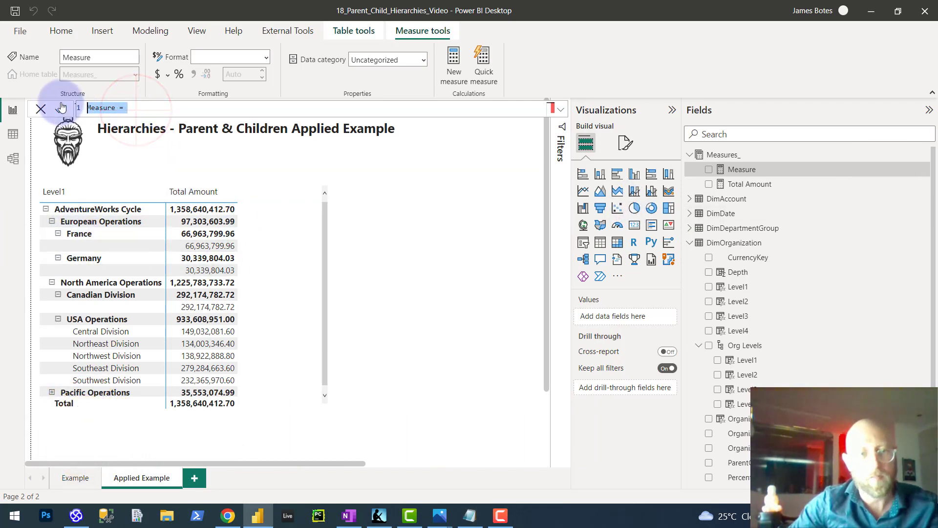
{"action": "type", "text": "EntityRowDepth = MAX(DimOrganization[Depth])"}
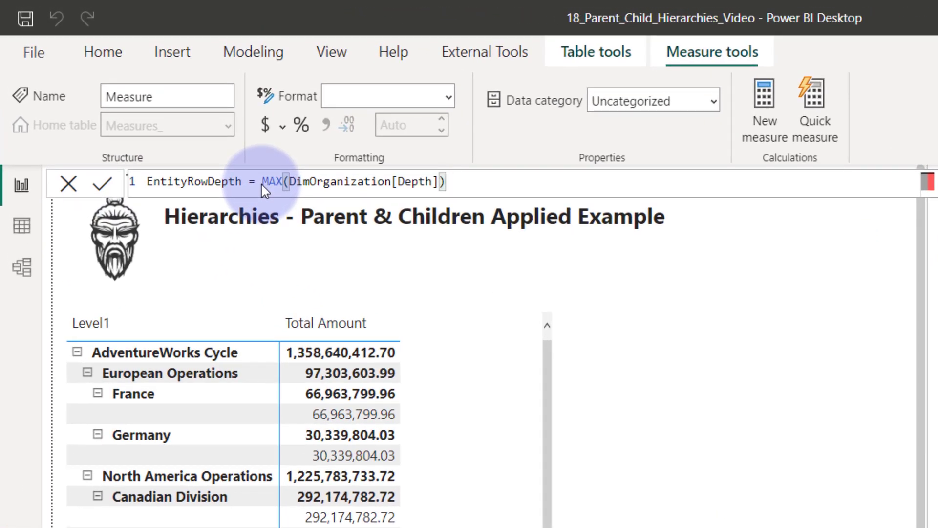
{"action": "left_click", "coordinate": [104, 184]}
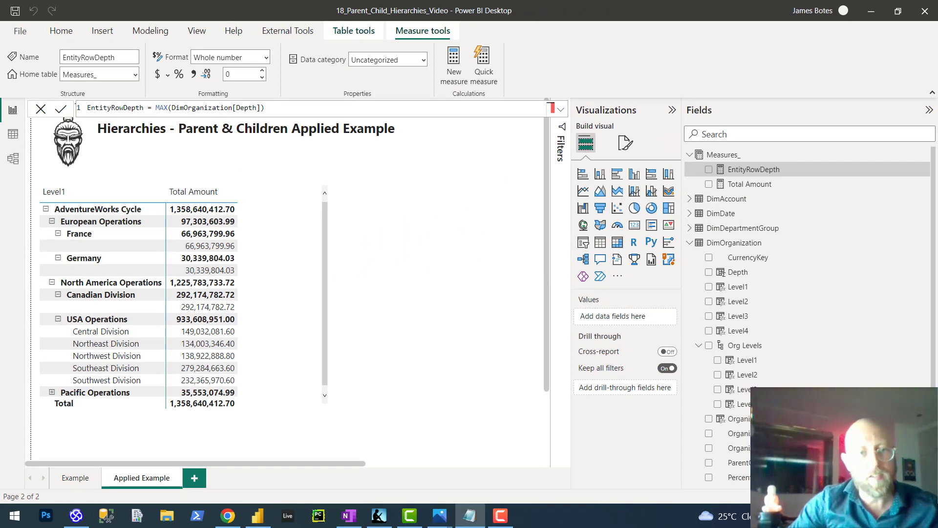
{"action": "left_click", "coordinate": [259, 226]}
{"action": "left_click", "coordinate": [927, 157]}
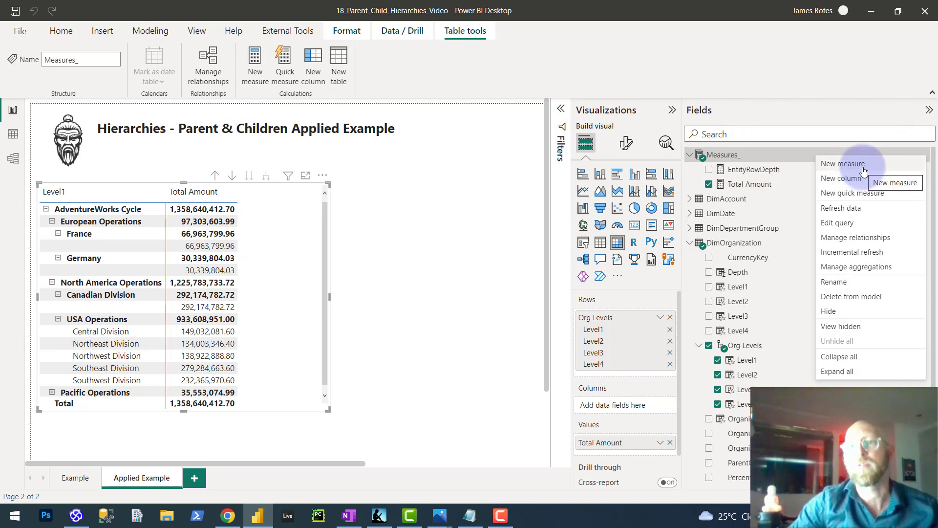
Add the Entity Browse Depth measure summing ISINSCOPE for Level1 through Level4.
{"action": "left_click", "coordinate": [865, 169]}
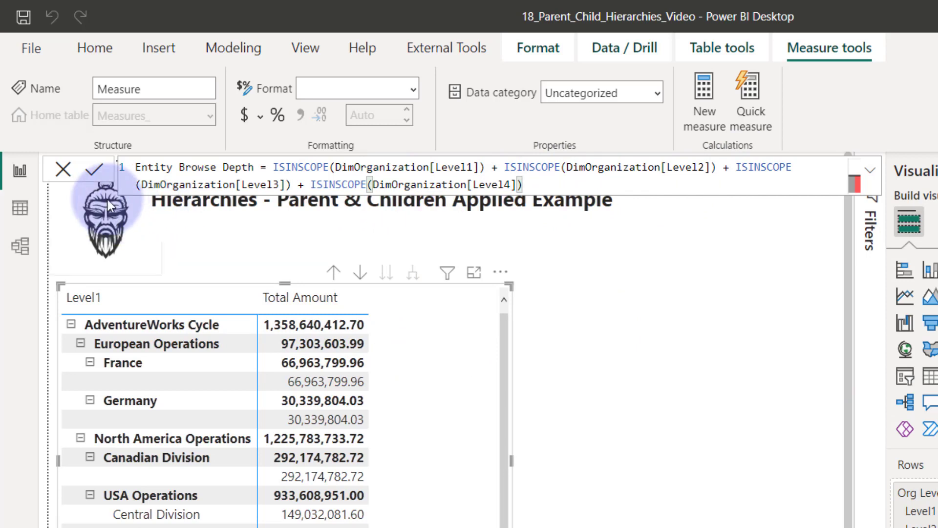
{"action": "left_click", "coordinate": [91, 175]}
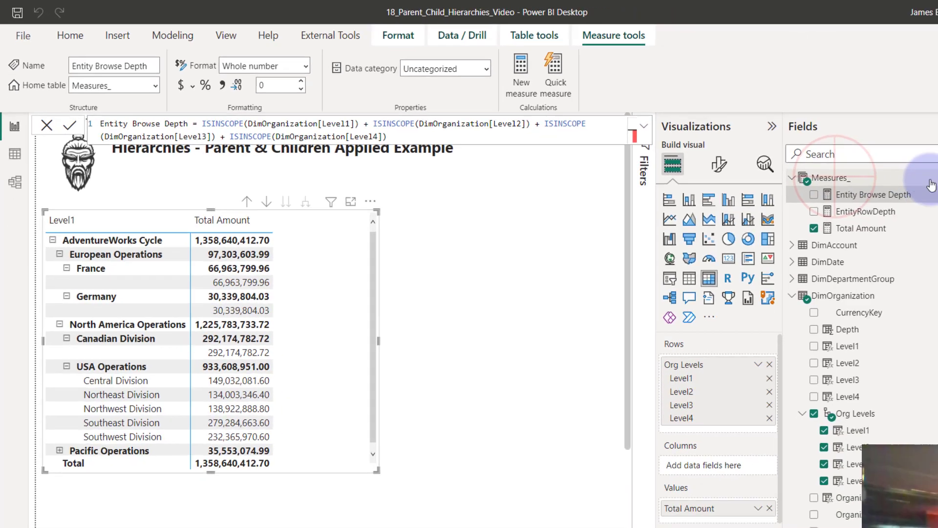
{"action": "left_click", "coordinate": [925, 160]}
Start a new Measures_ measure and paste the Total Amount 2 DAX formula.
{"action": "left_click", "coordinate": [926, 160]}
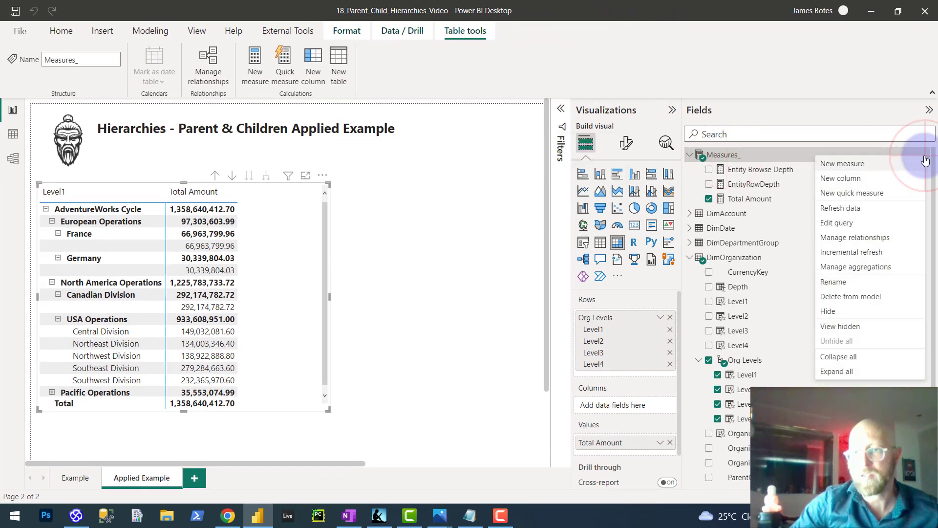
{"action": "left_click", "coordinate": [867, 163]}
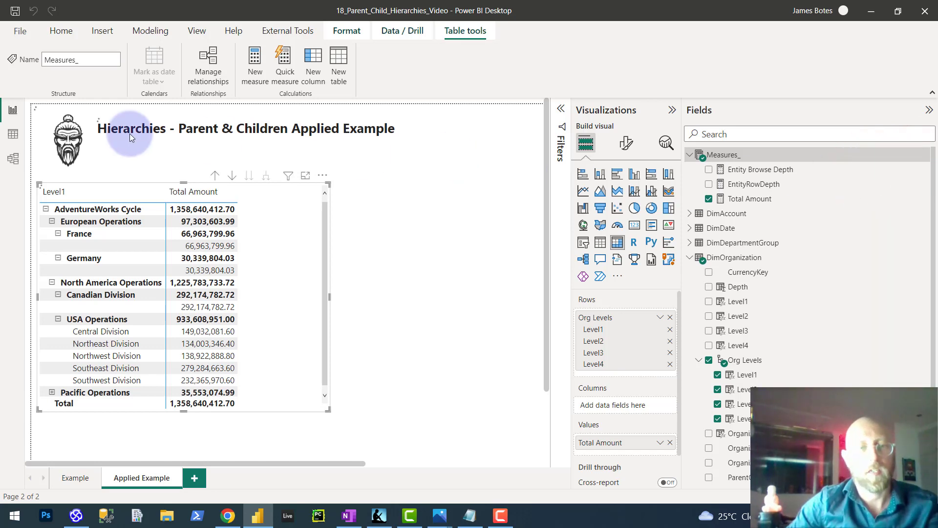
{"action": "type", "text": "Total Amount 2 =     VAR Val = [Total Amount]     VAR EntityShowRow =             [Entity Browse Depth] <= [EntityRowDepth]     VAR Result =         IF(EntityShowRow, Val)     RETURN         Result"}
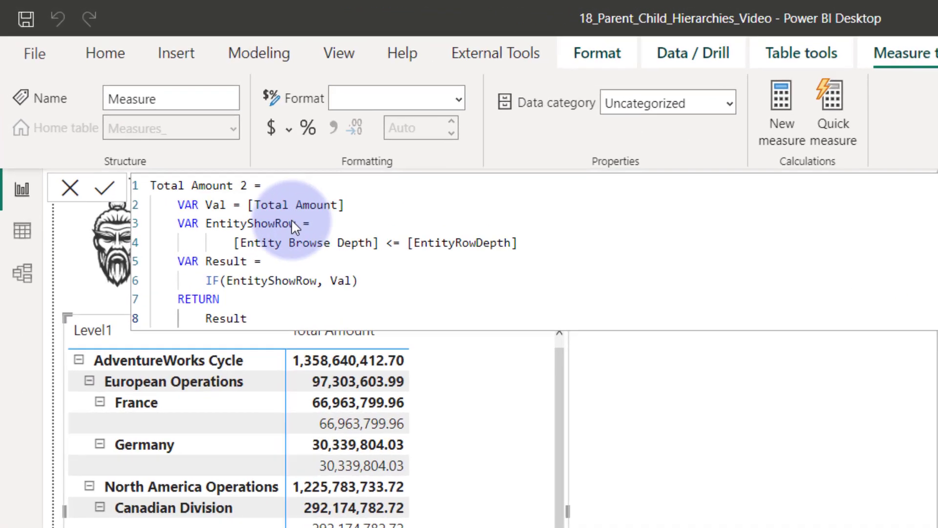
Review the Val, EntityShowRow and IF(EntityShowRow, Val) parts, then commit Total Amount 2.
{"action": "left_click", "coordinate": [114, 133]}
{"action": "left_click_drag", "start_coordinate": [186, 216], "coordinate": [379, 228]}
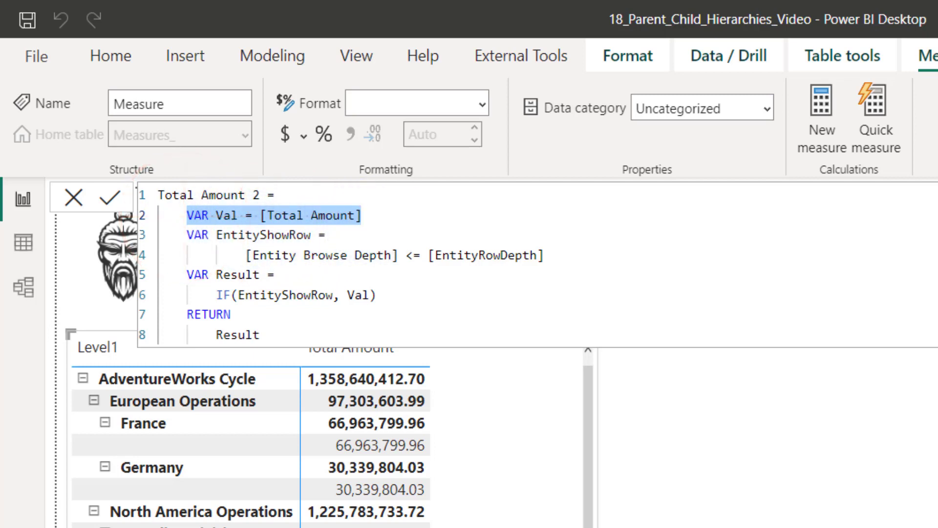
{"action": "left_click_drag", "start_coordinate": [188, 234], "coordinate": [338, 235]}
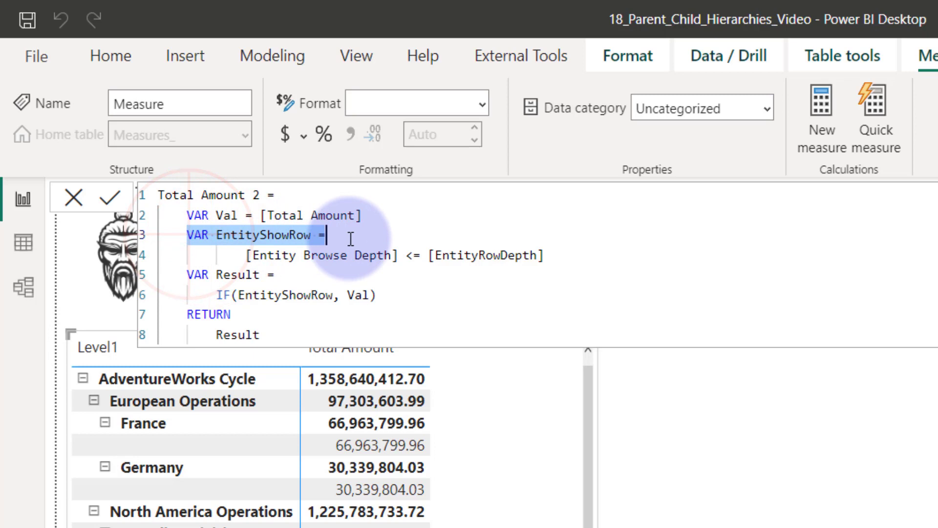
{"action": "left_click", "coordinate": [274, 254]}
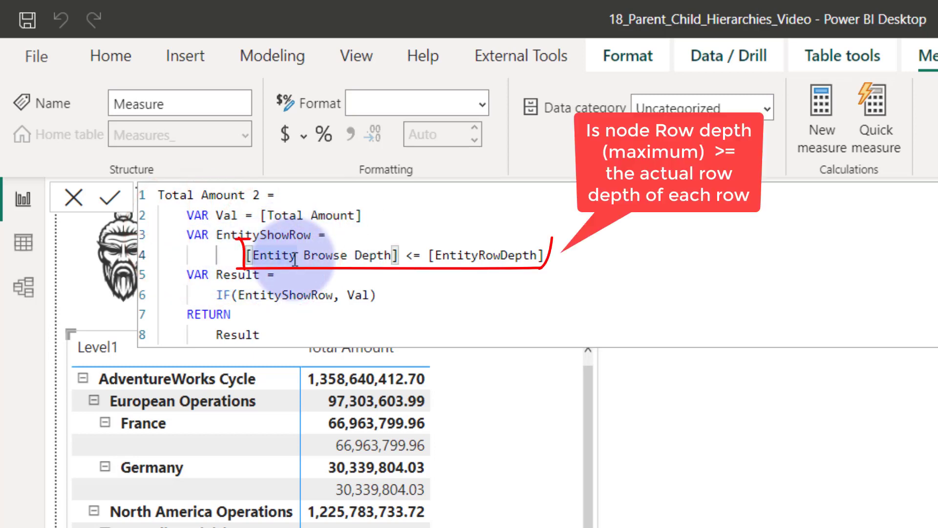
{"action": "left_click_drag", "start_coordinate": [431, 255], "coordinate": [556, 247]}
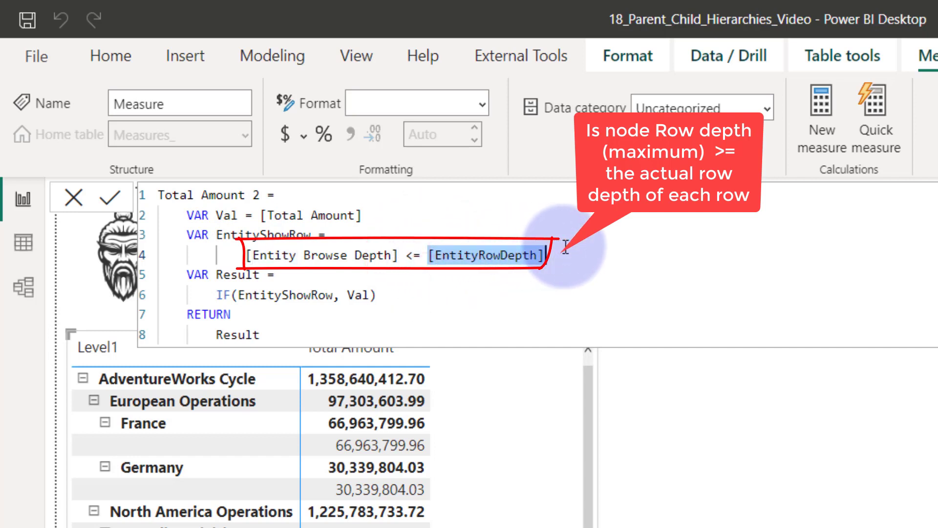
{"action": "left_click_drag", "start_coordinate": [406, 255], "coordinate": [246, 255]}
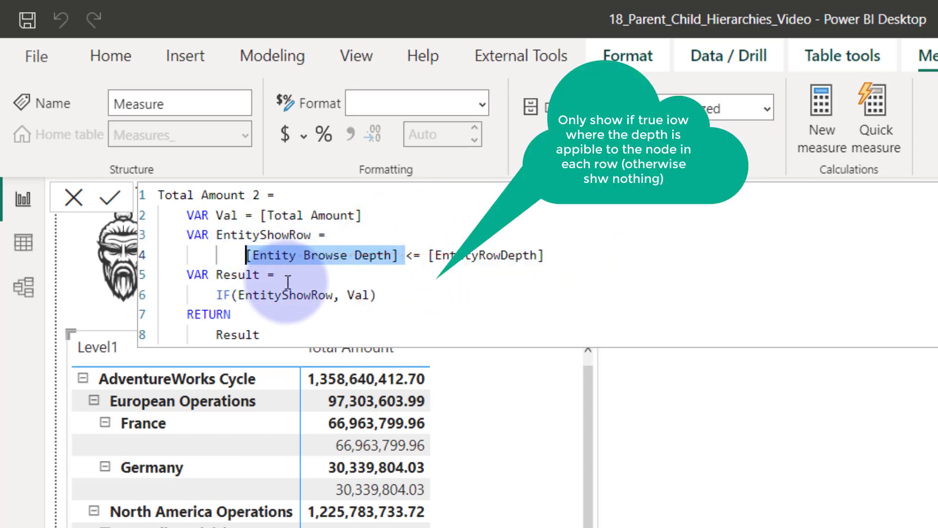
{"action": "left_click", "coordinate": [252, 295]}
{"action": "left_click_drag", "start_coordinate": [215, 297], "coordinate": [397, 287]}
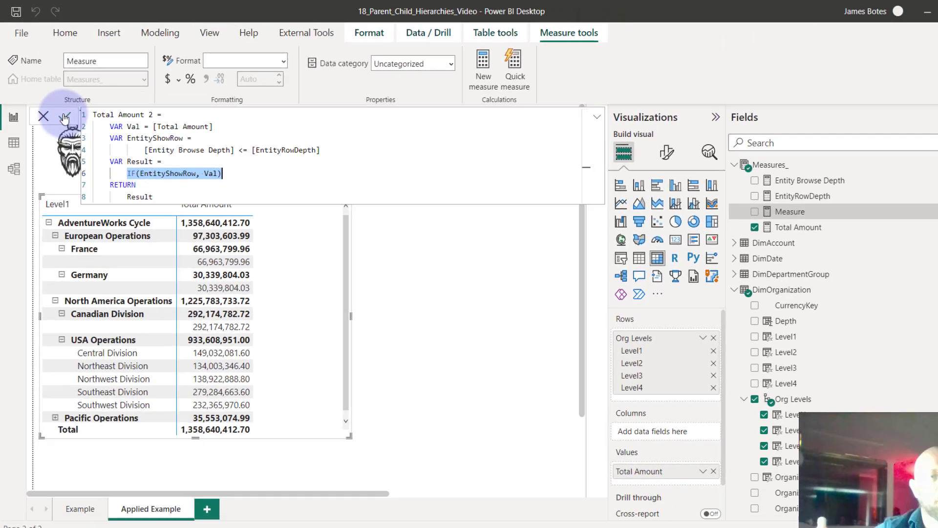
{"action": "left_click", "coordinate": [110, 198]}
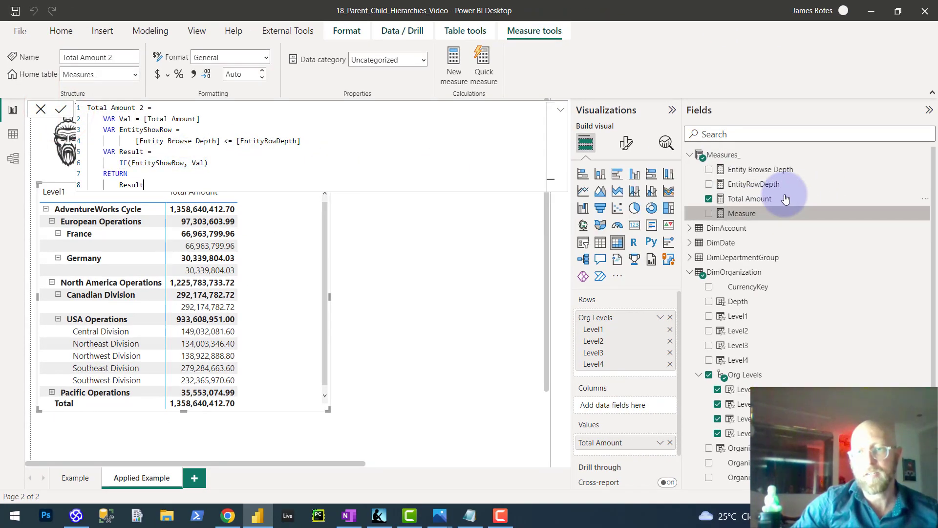
Close the measure editor and paste a duplicate of the Org Levels matrix beside the original.
{"action": "left_click", "coordinate": [776, 214]}
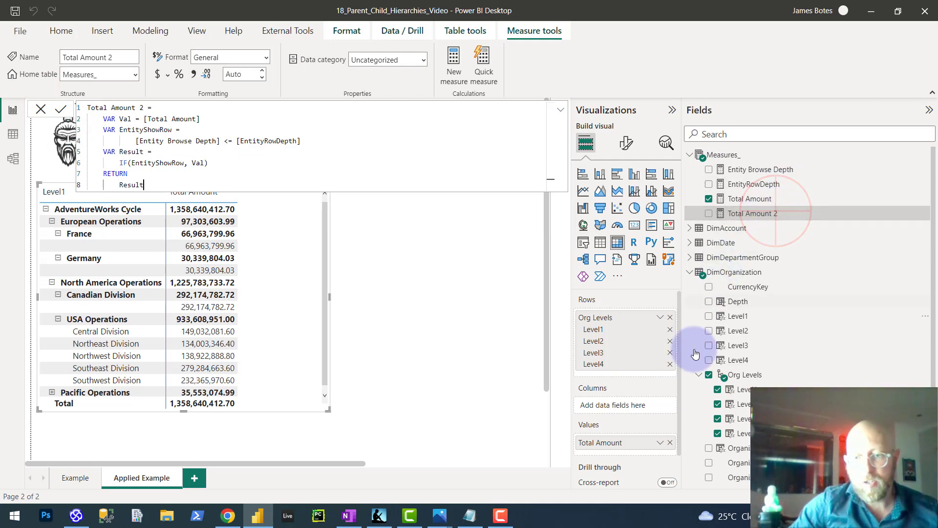
{"action": "left_click", "coordinate": [385, 286]}
{"action": "left_click", "coordinate": [265, 260]}
{"action": "key", "text": "ctrl+c"}
{"action": "left_click", "coordinate": [405, 223]}
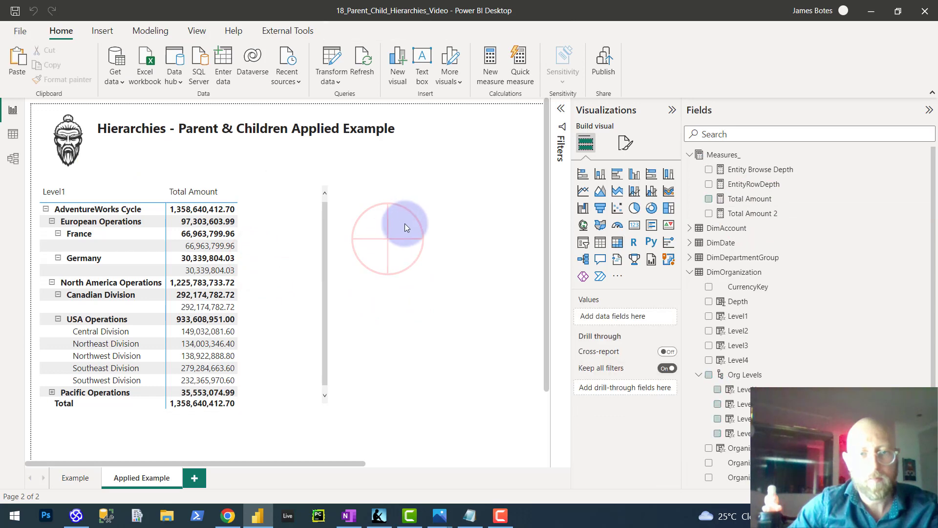
{"action": "key", "text": "ctrl+v"}
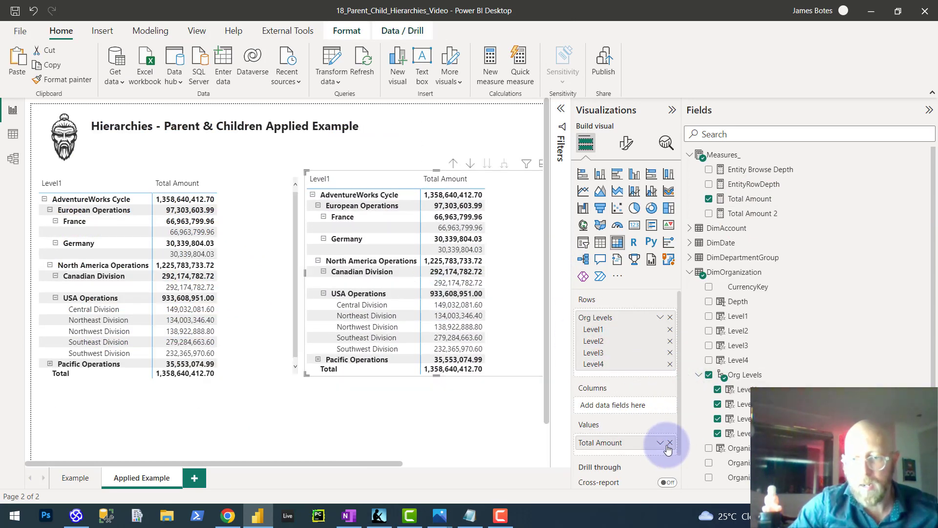
Replace Total Amount with Total Amount 2 in the copy's Values, then collapse France.
{"action": "left_click", "coordinate": [669, 443]}
{"action": "left_click_drag", "start_coordinate": [757, 213], "coordinate": [641, 442]}
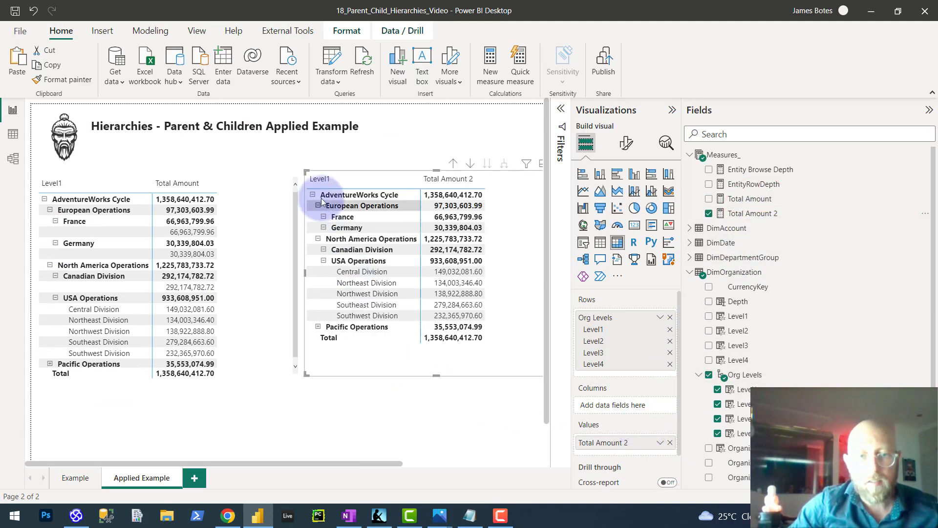
{"action": "left_click", "coordinate": [324, 217]}
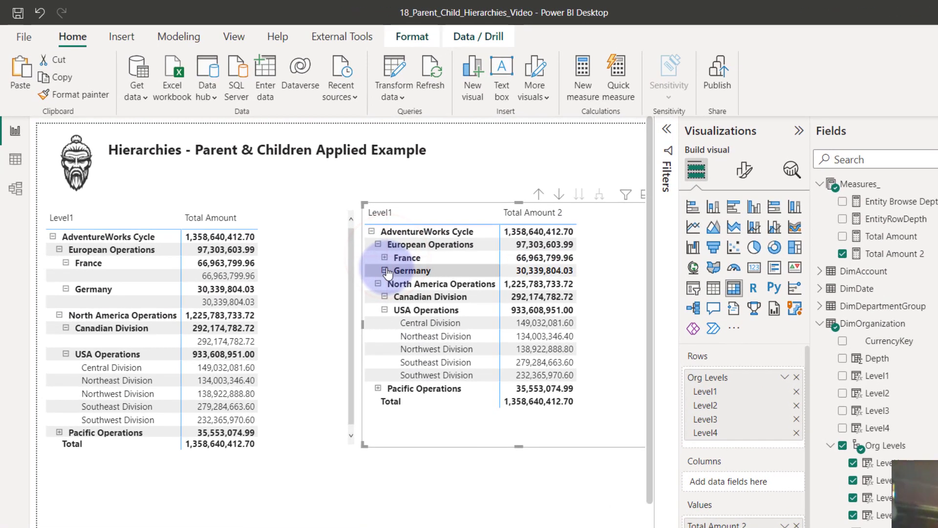